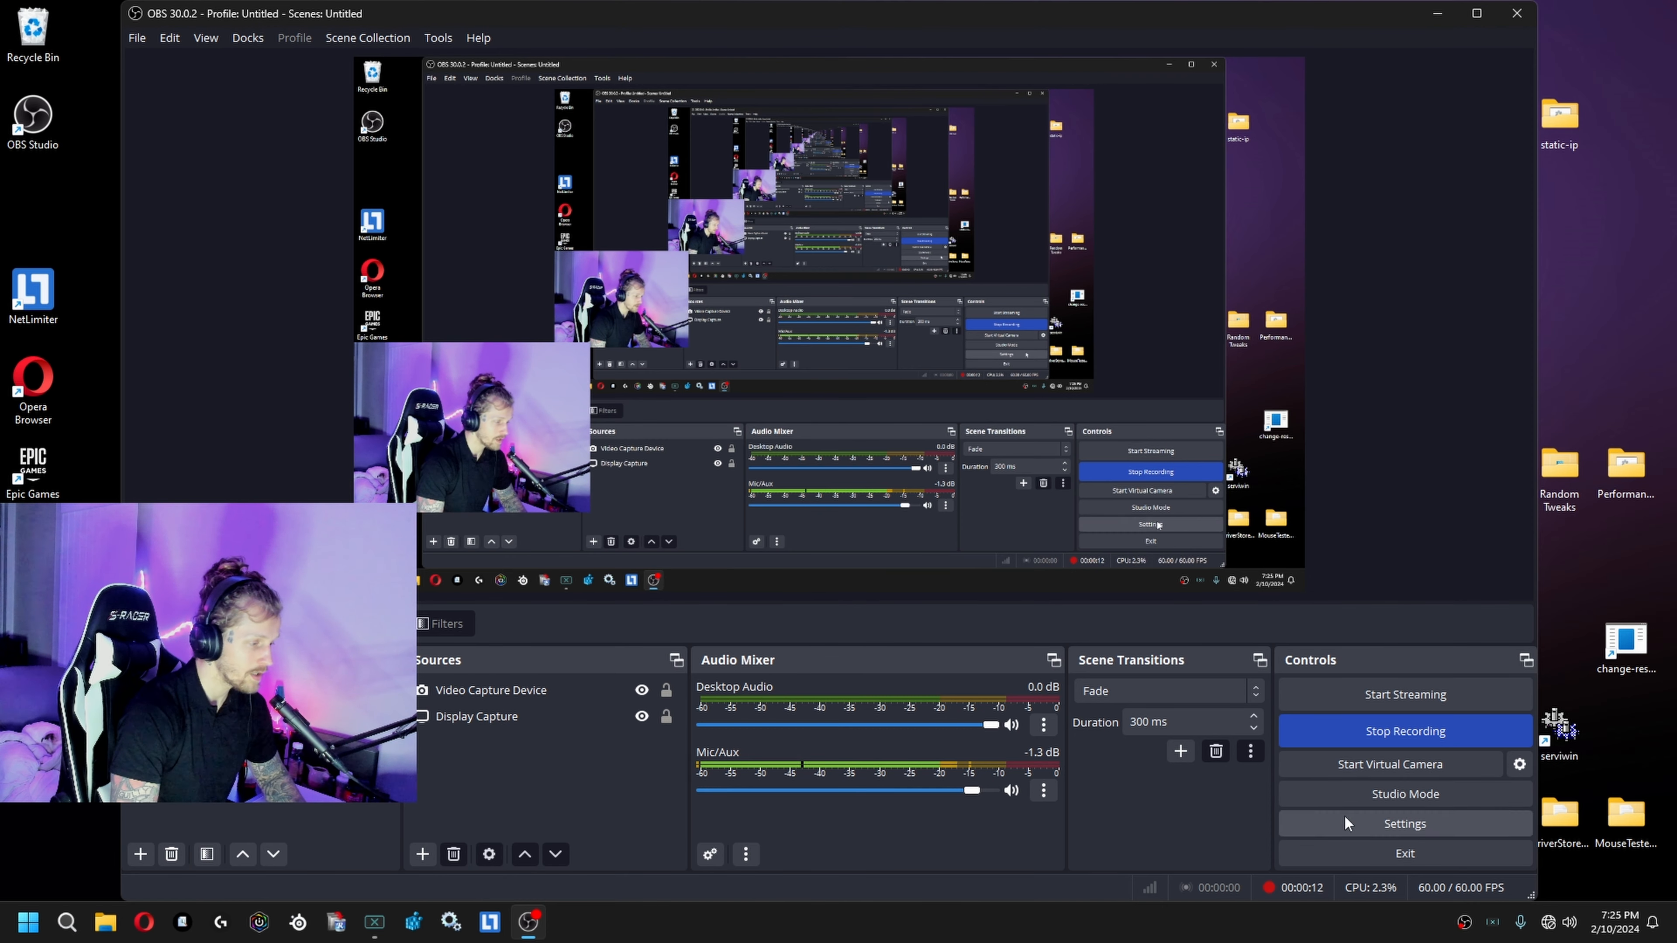
mouse_move(1001, 24)
mouse_down()
mouse_move(1071, 49)
mouse_move(971, 21)
mouse_up()
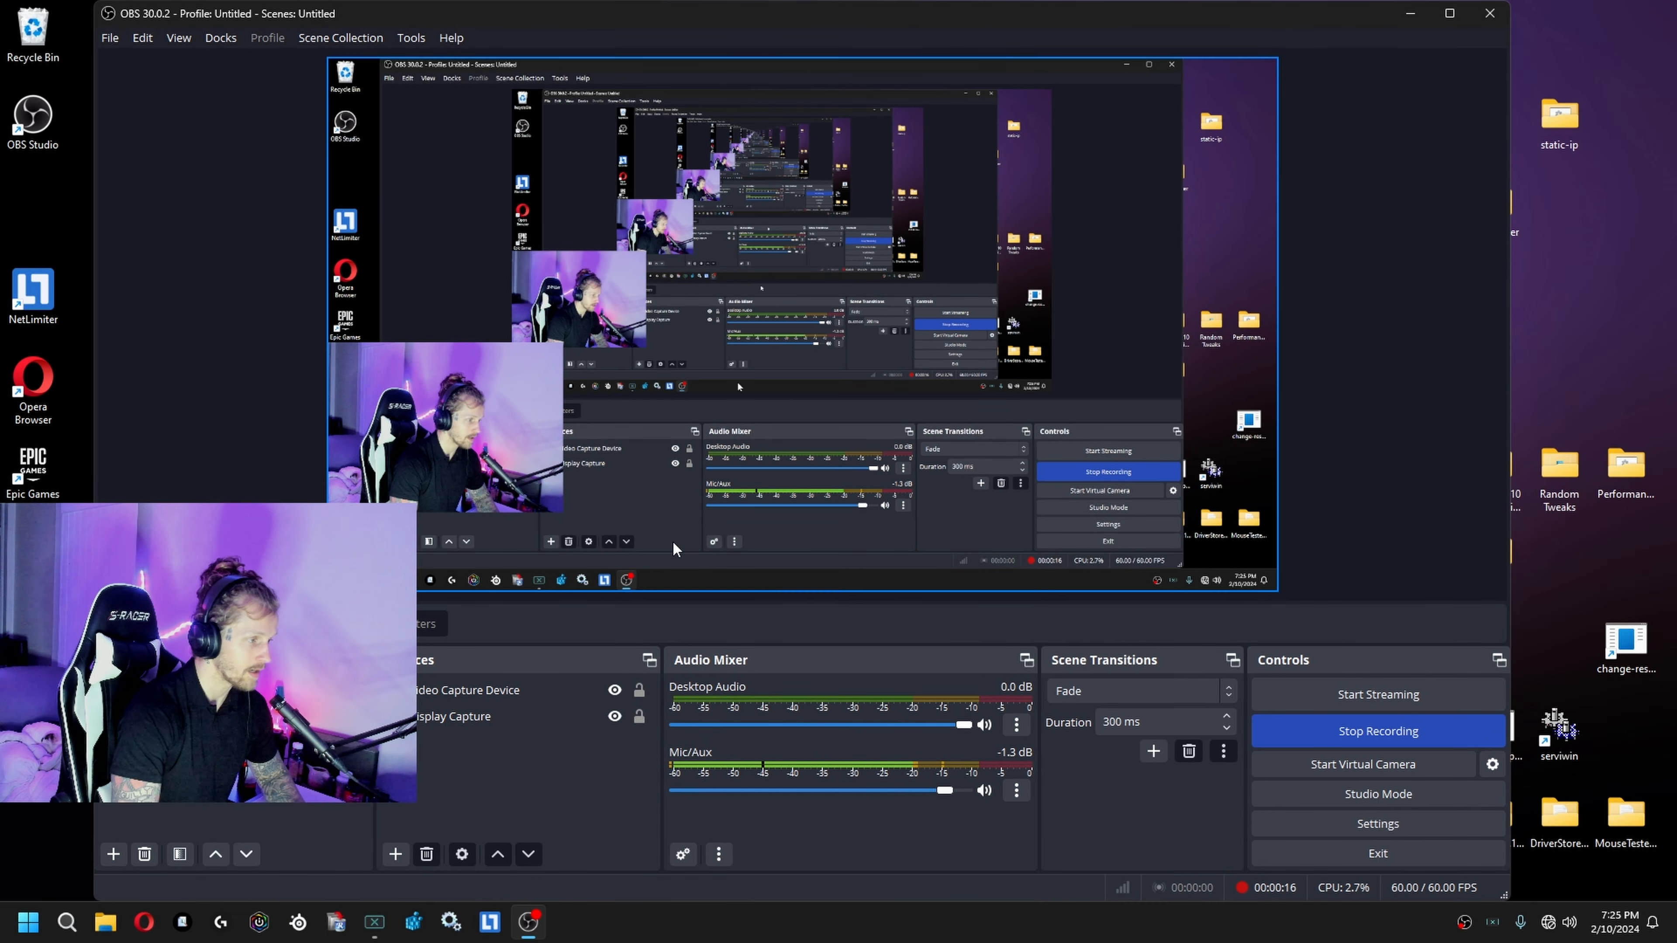
click(1378, 824)
click(1059, 751)
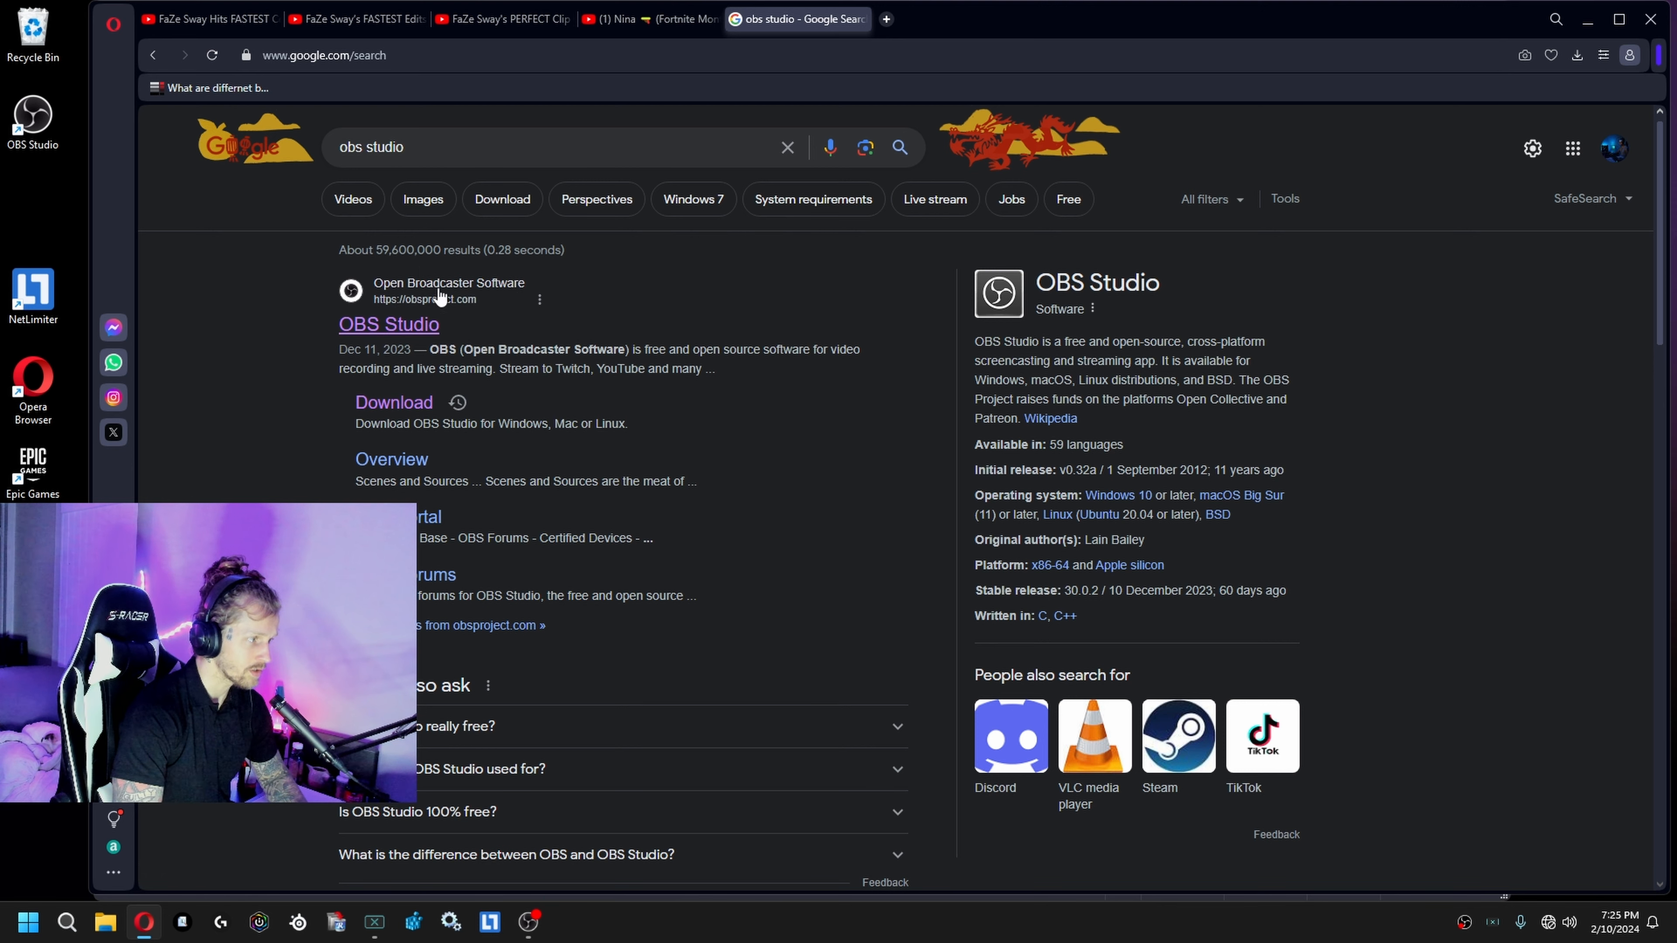
Open the OBS Studio website from the Google results and start downloading the x64 full installer.
click(389, 324)
click(689, 454)
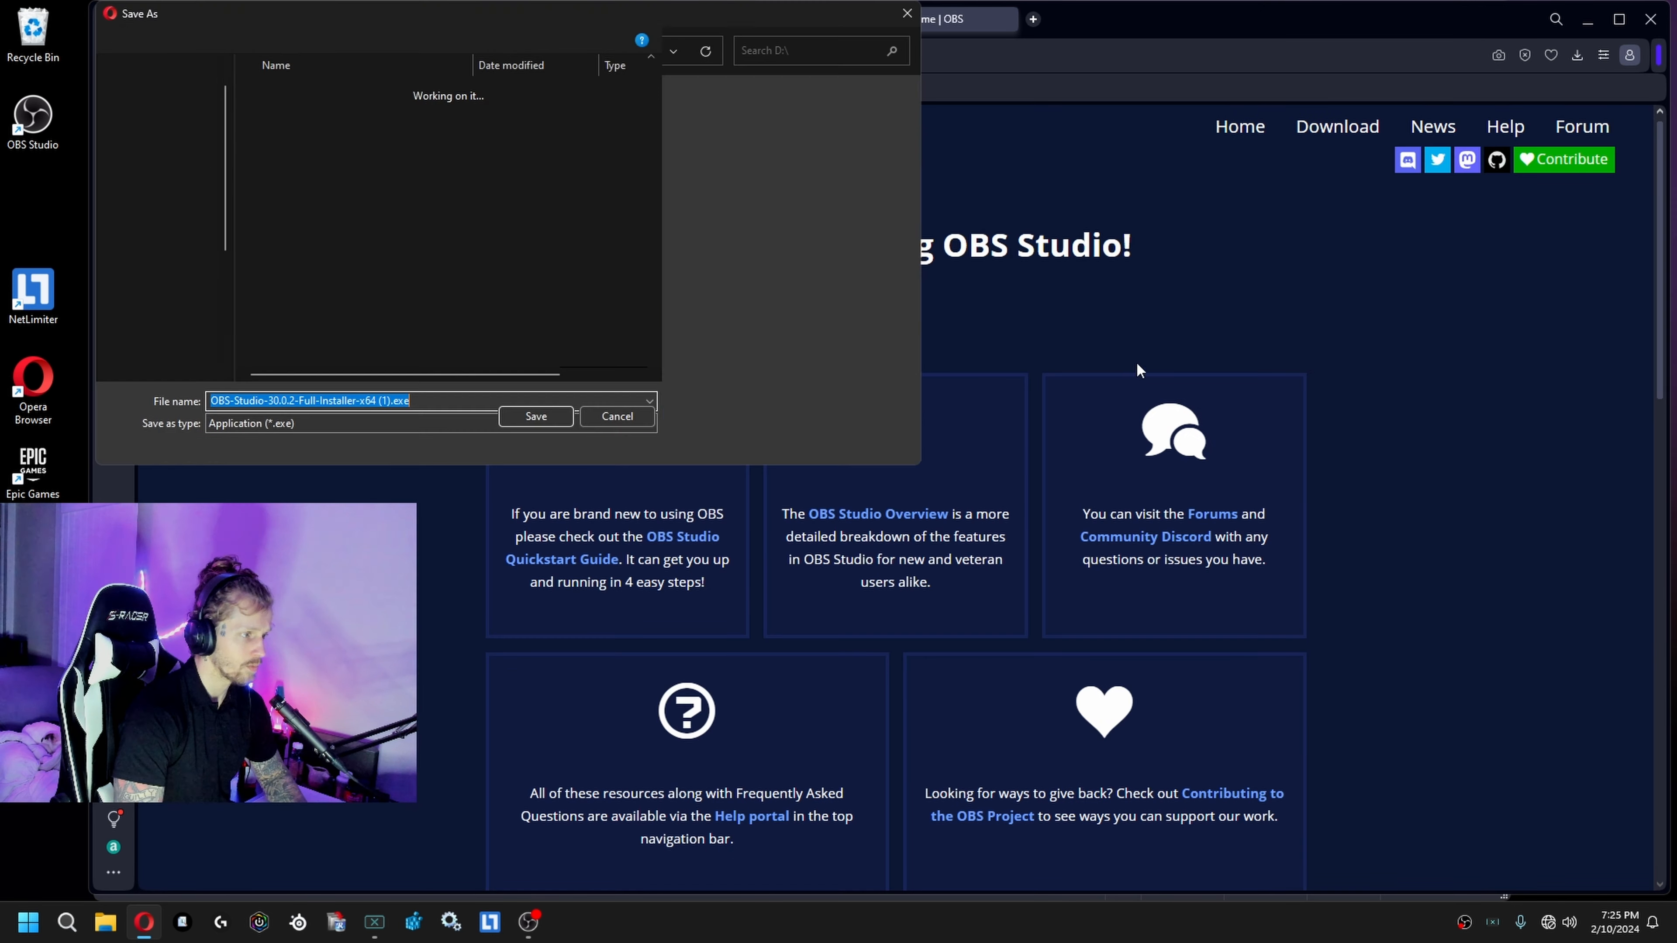
click(852, 443)
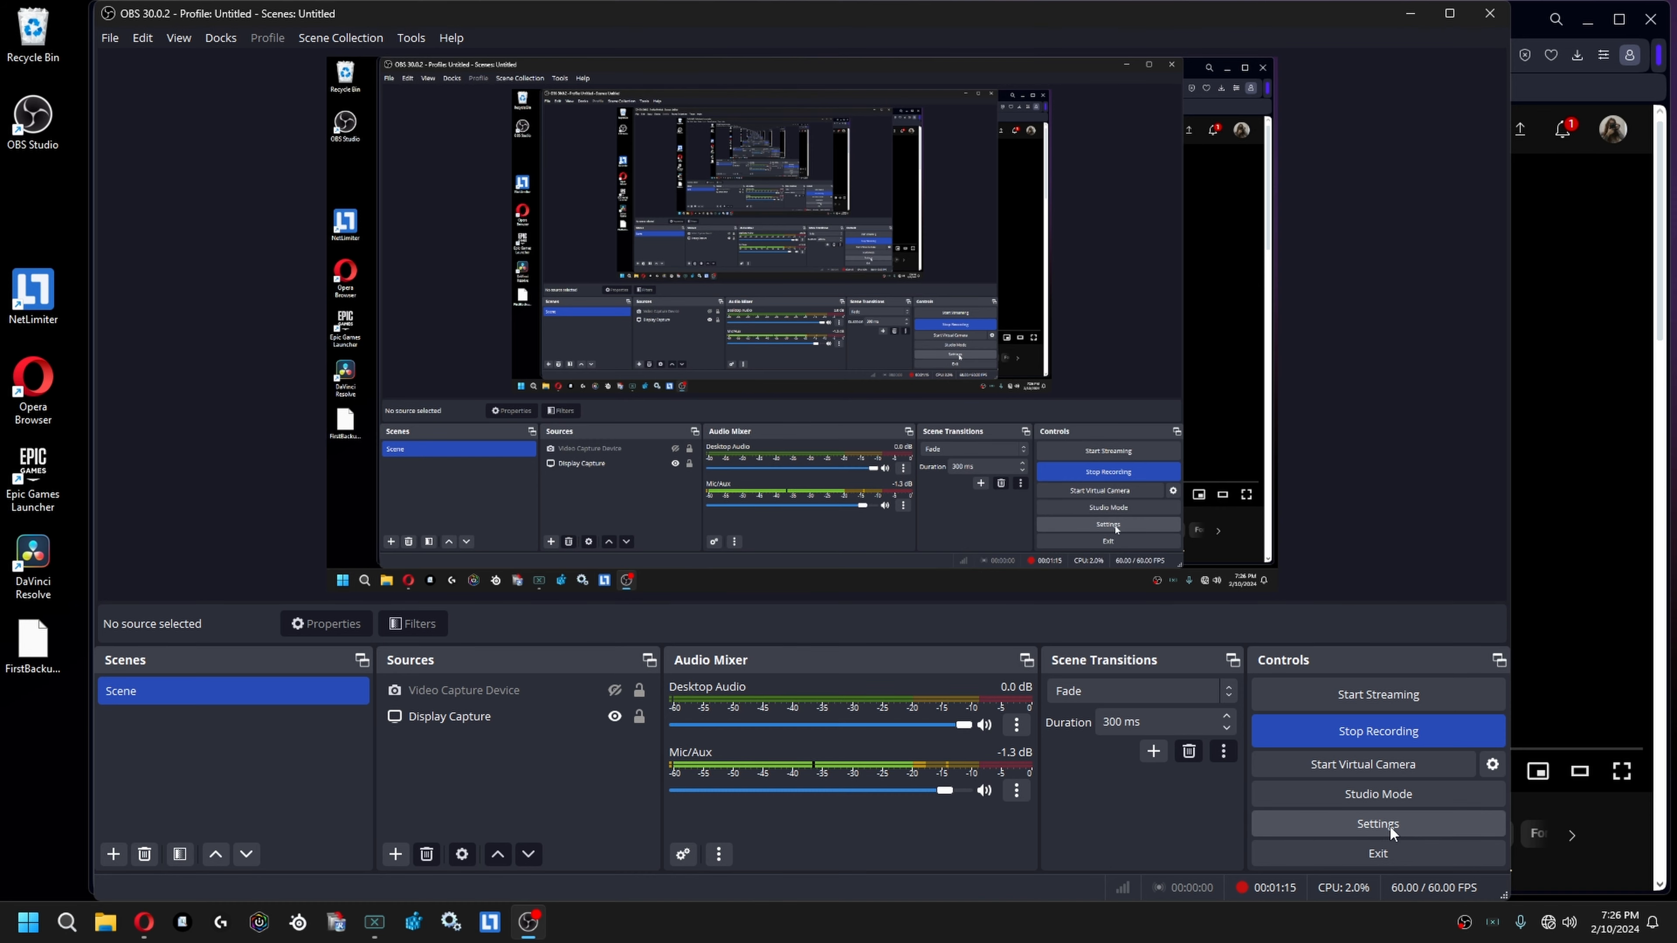
Open the OBS settings, look through the General options, and check which services the Stream settings offer.
click(1389, 826)
scroll(610, 284, down, 3)
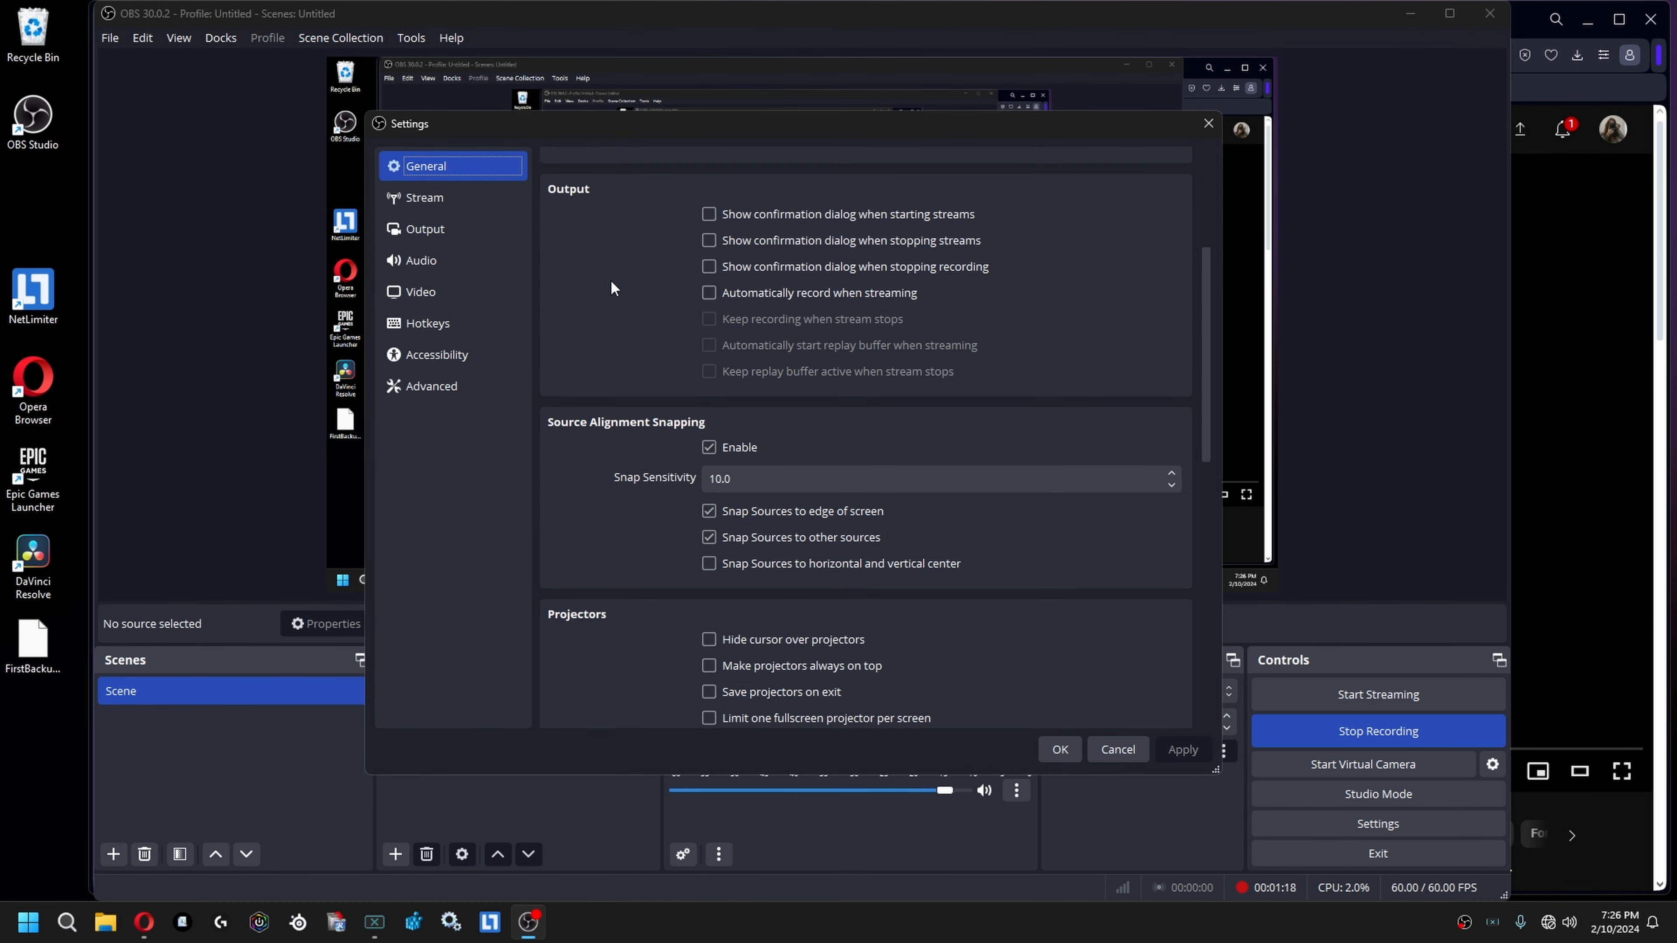
scroll(614, 280, down, 3)
scroll(656, 356, down, 3)
click(495, 202)
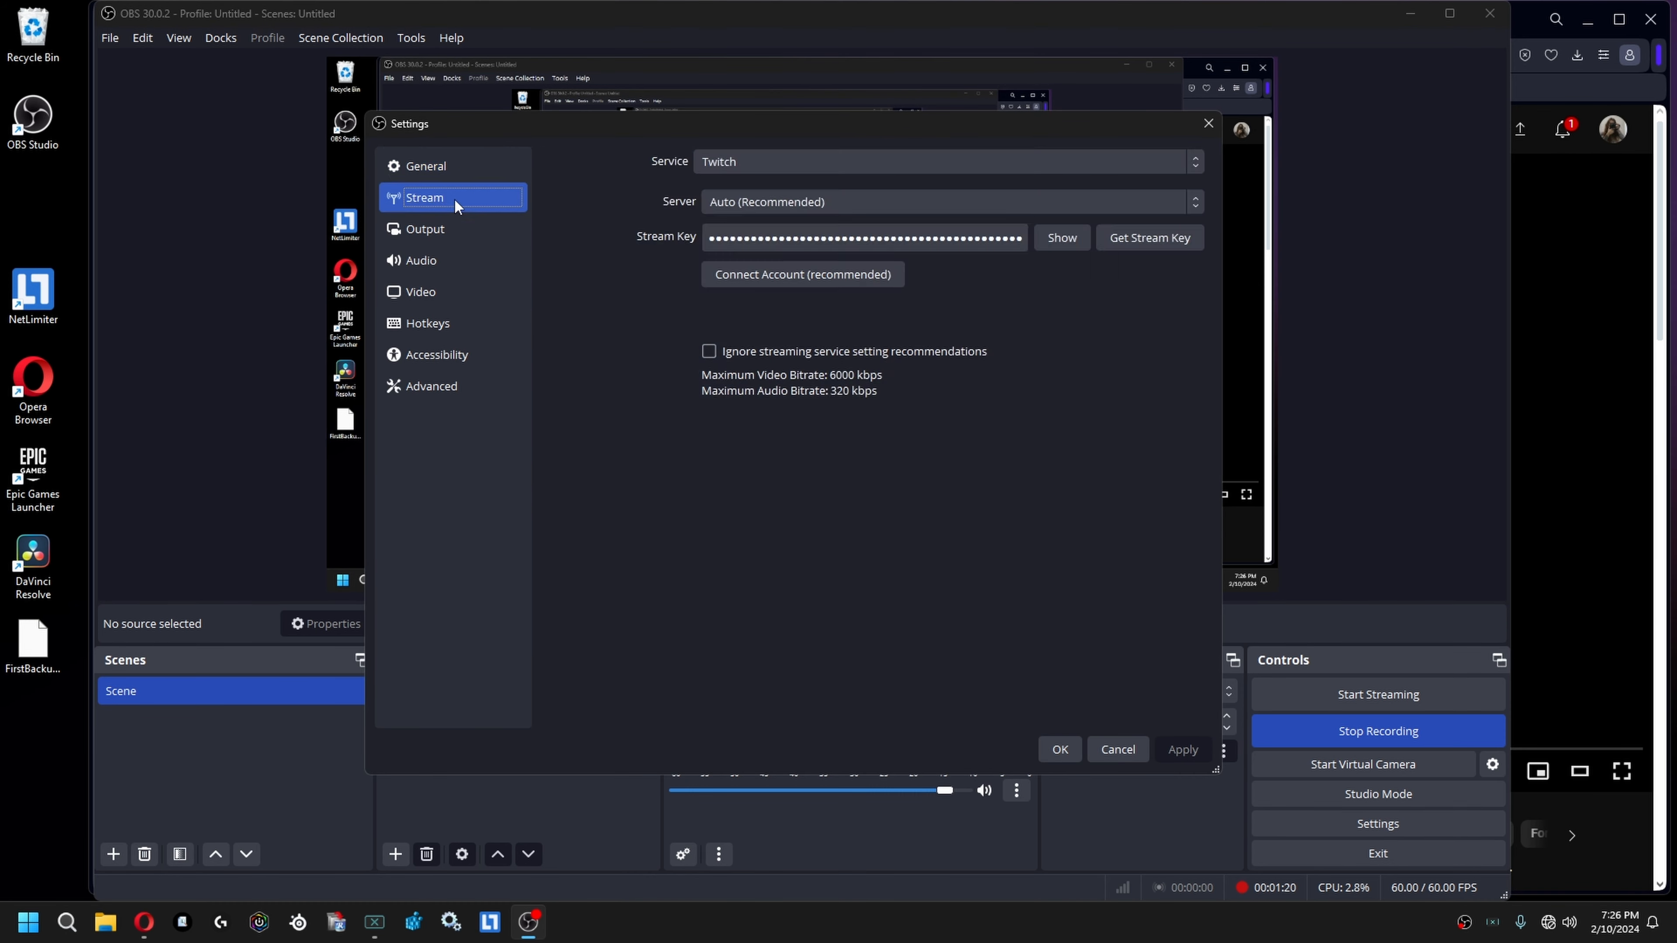
click(766, 162)
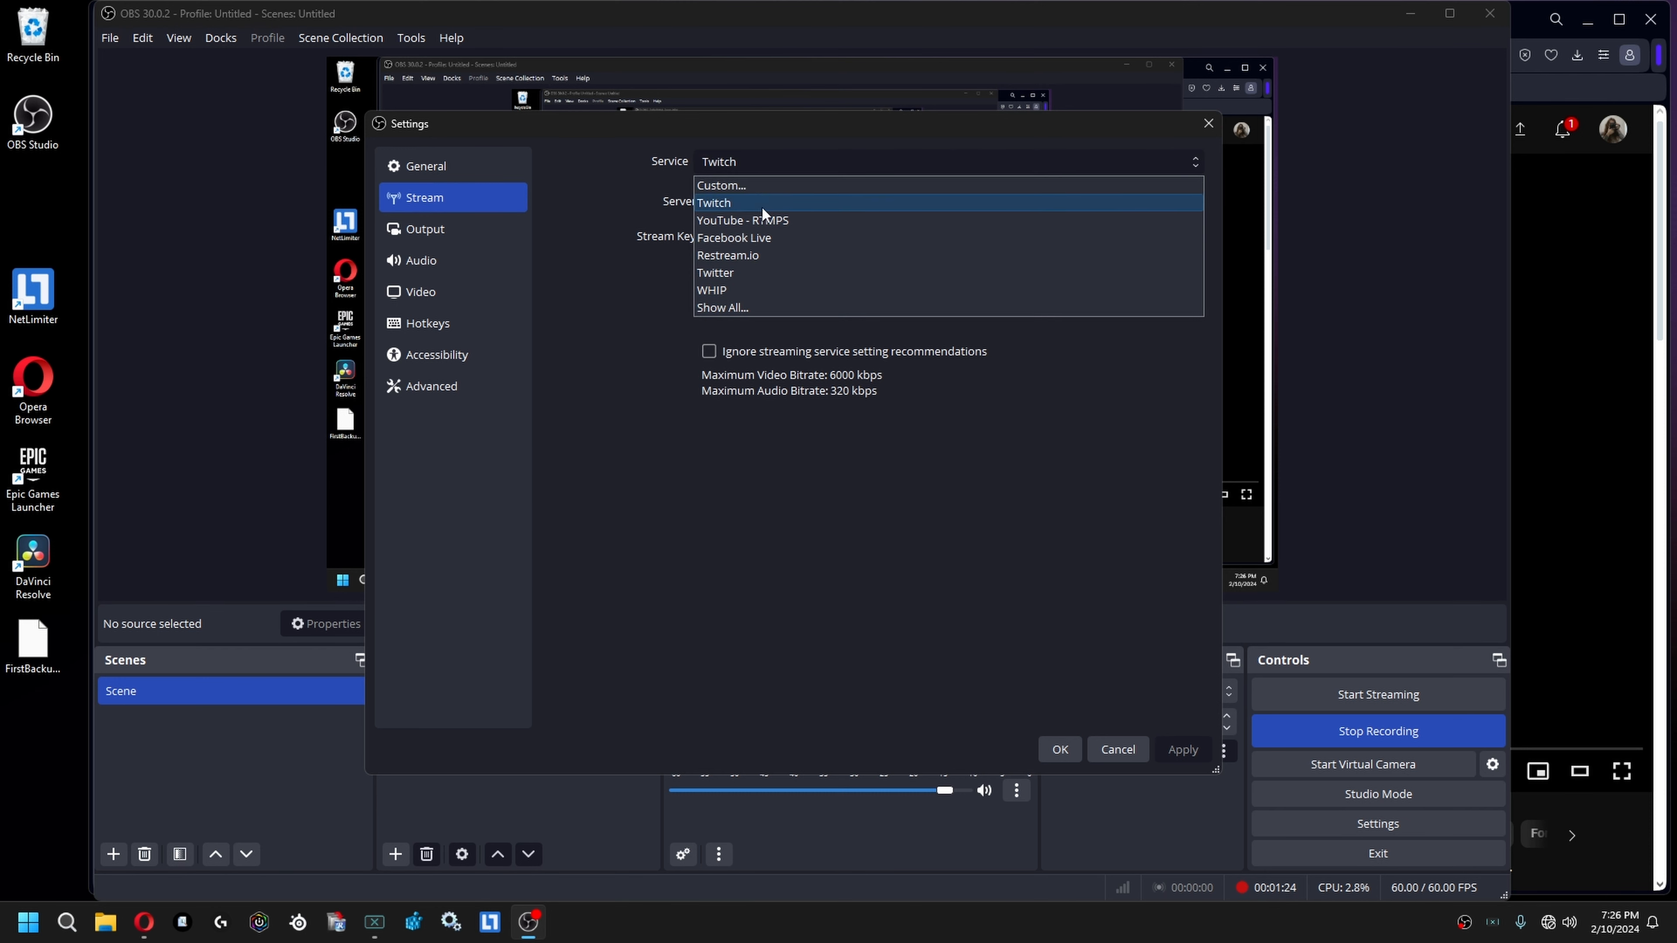
click(724, 135)
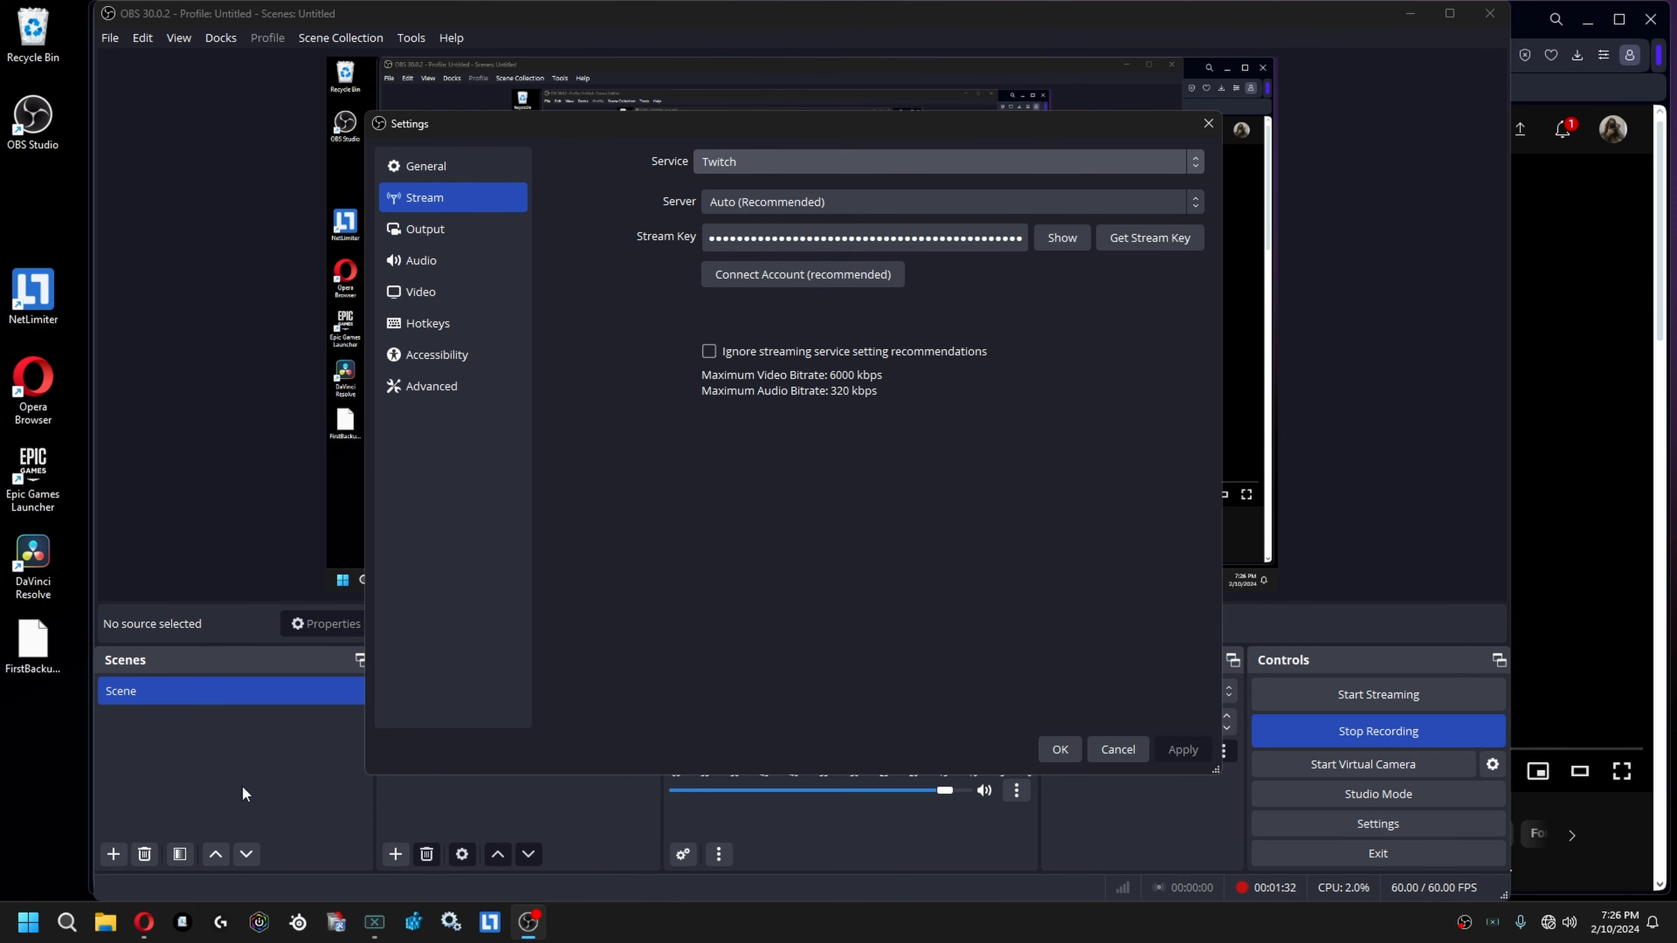
Switch to the Opera browser, open twitch.tv in a new tab, and go to the account's Creator Dashboard.
click(144, 922)
key(ctrl+t)
text(tw)
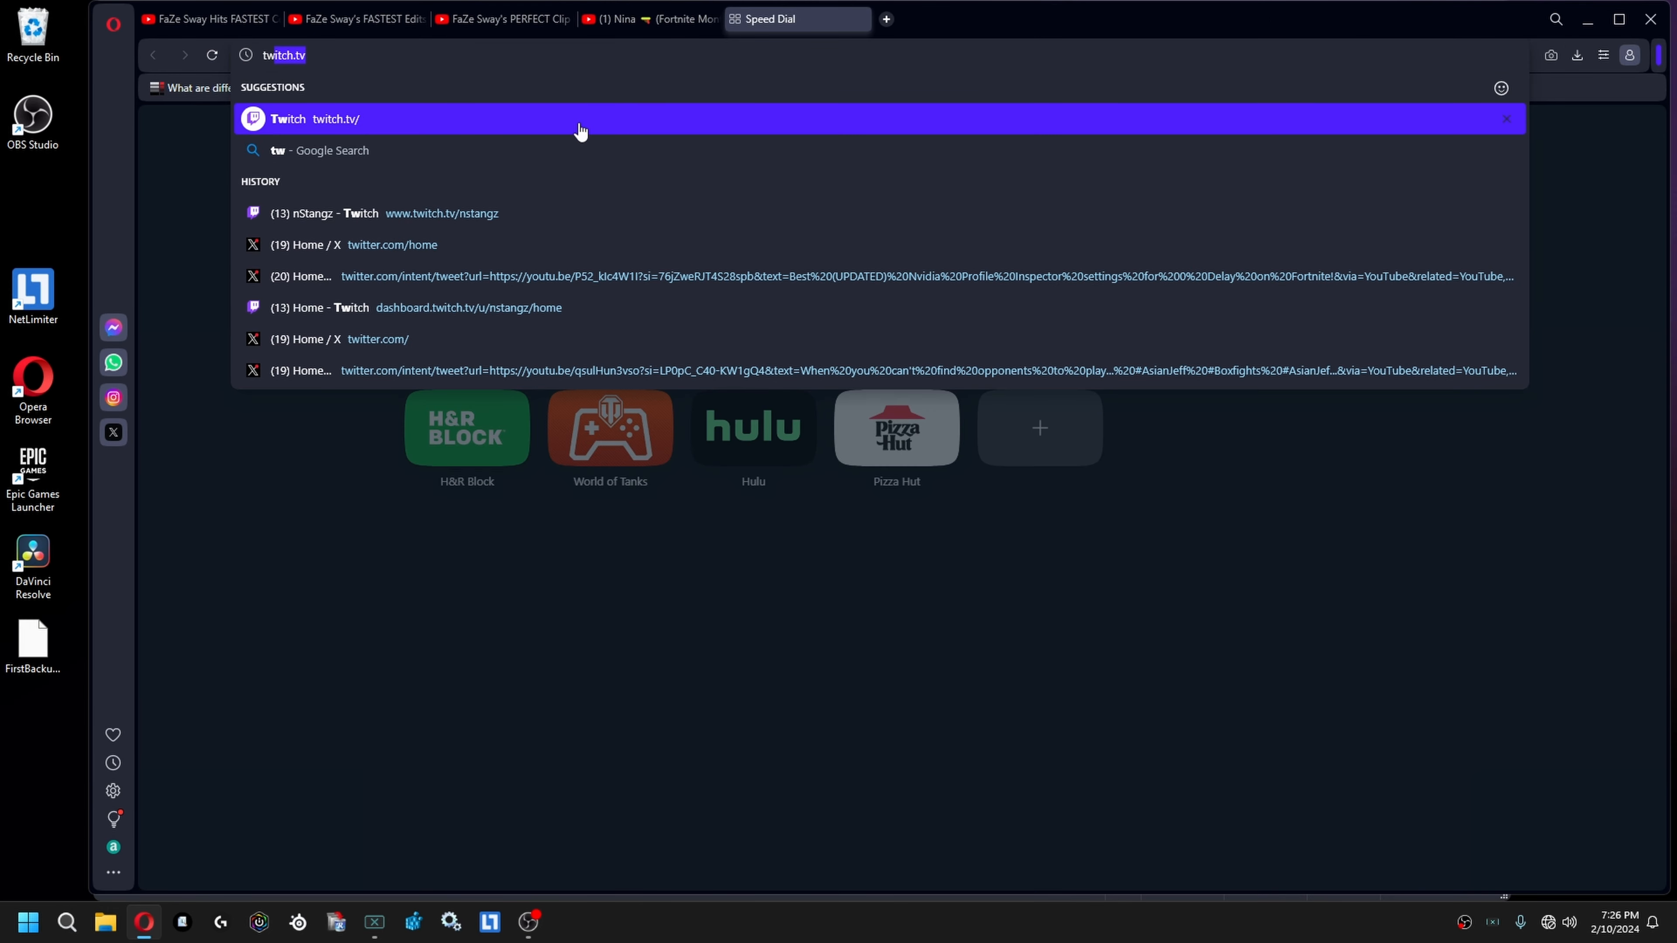
click(579, 130)
click(1644, 125)
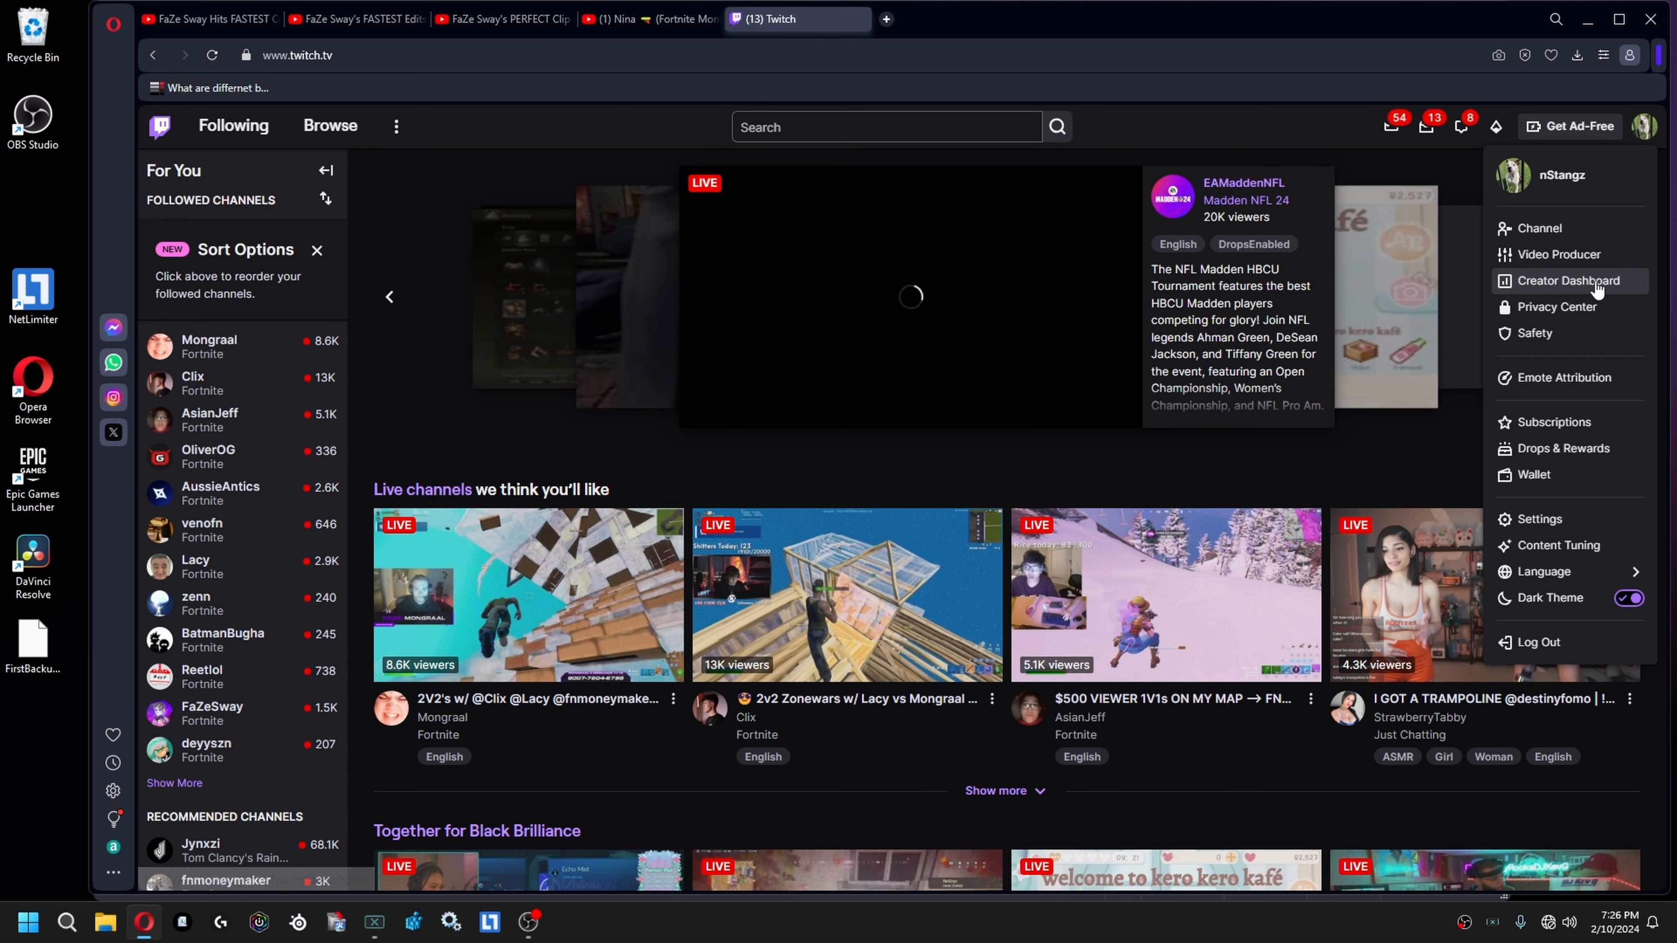
click(1597, 290)
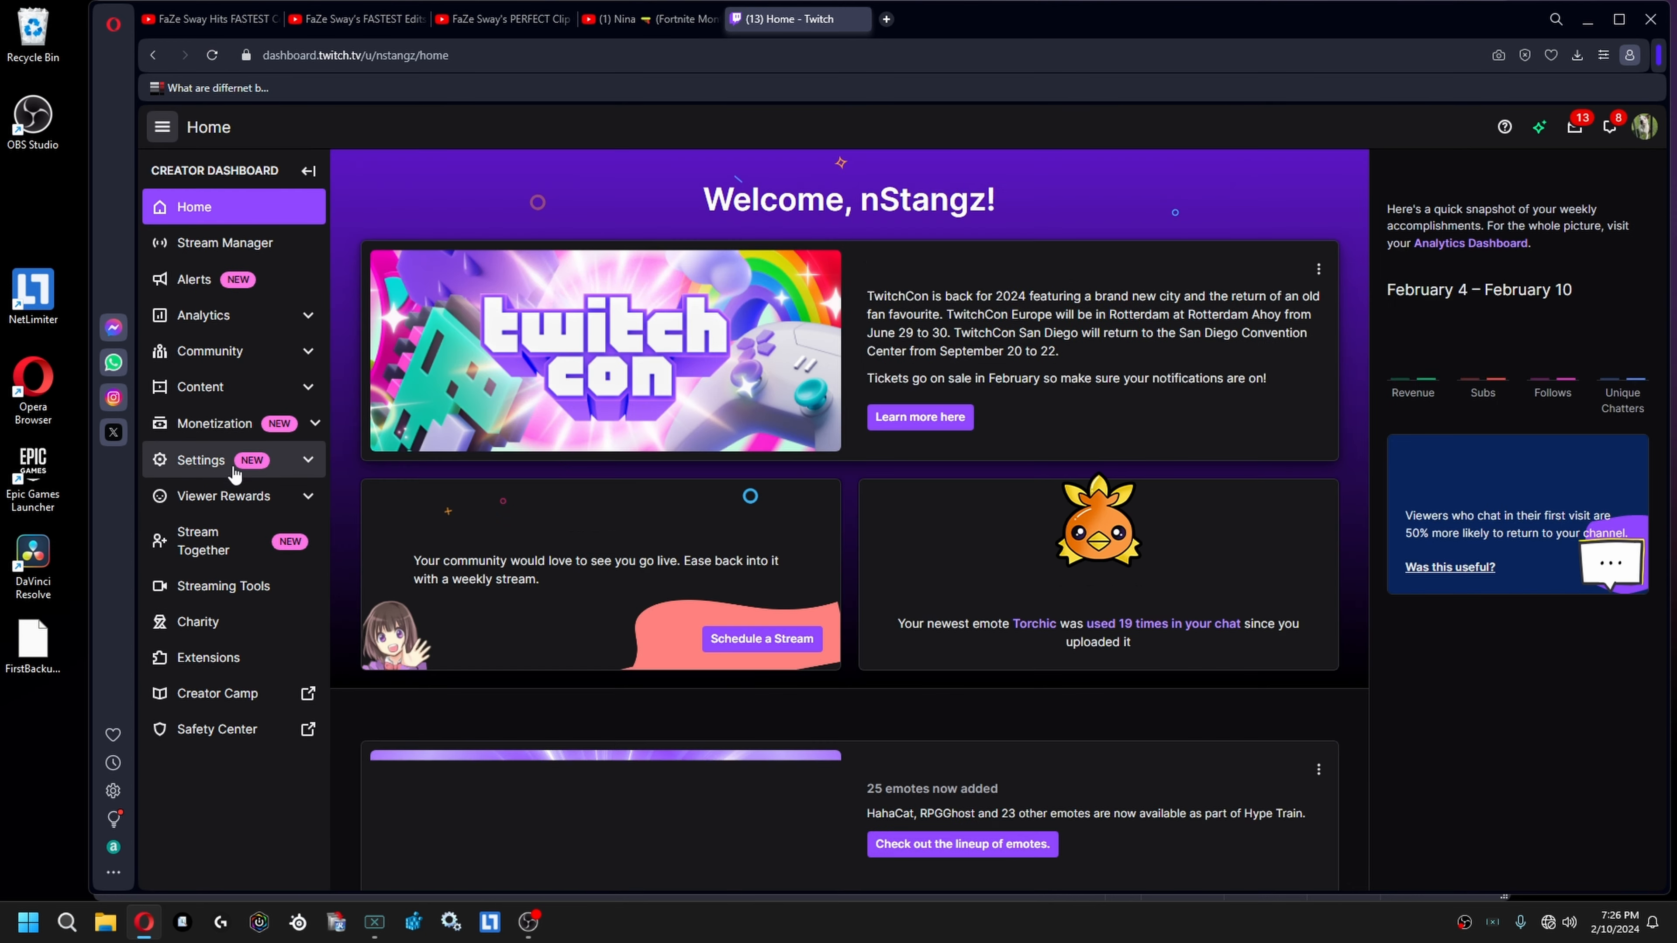
Open the channel's Stream settings on the dashboard and copy the primary stream key.
click(228, 465)
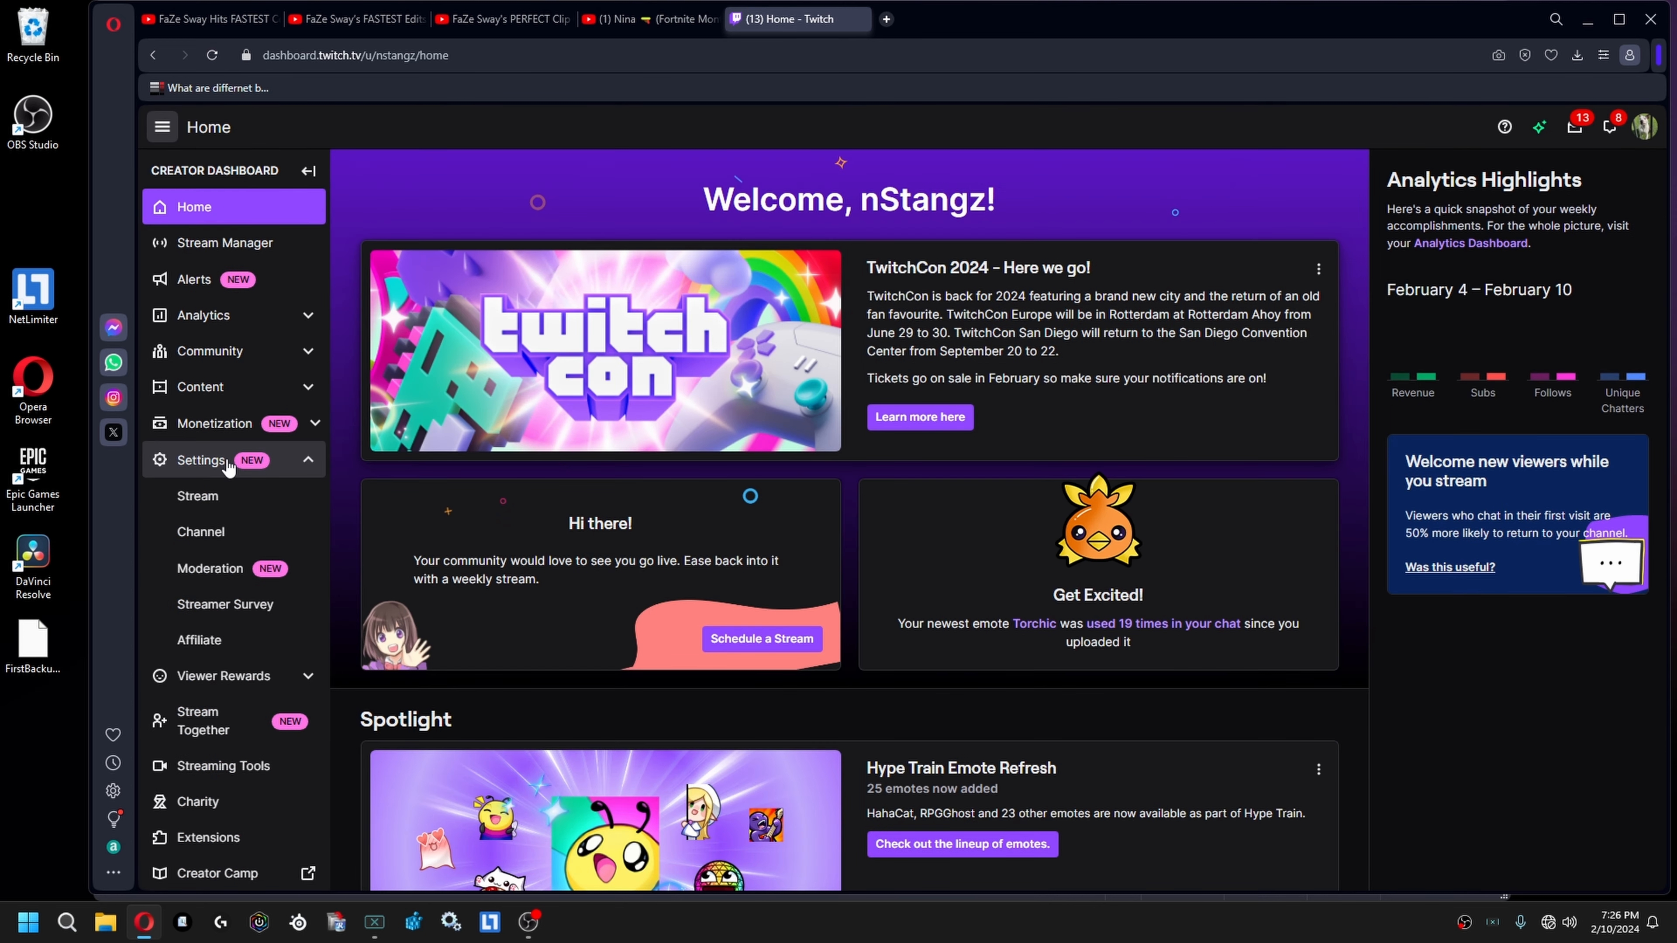
click(233, 495)
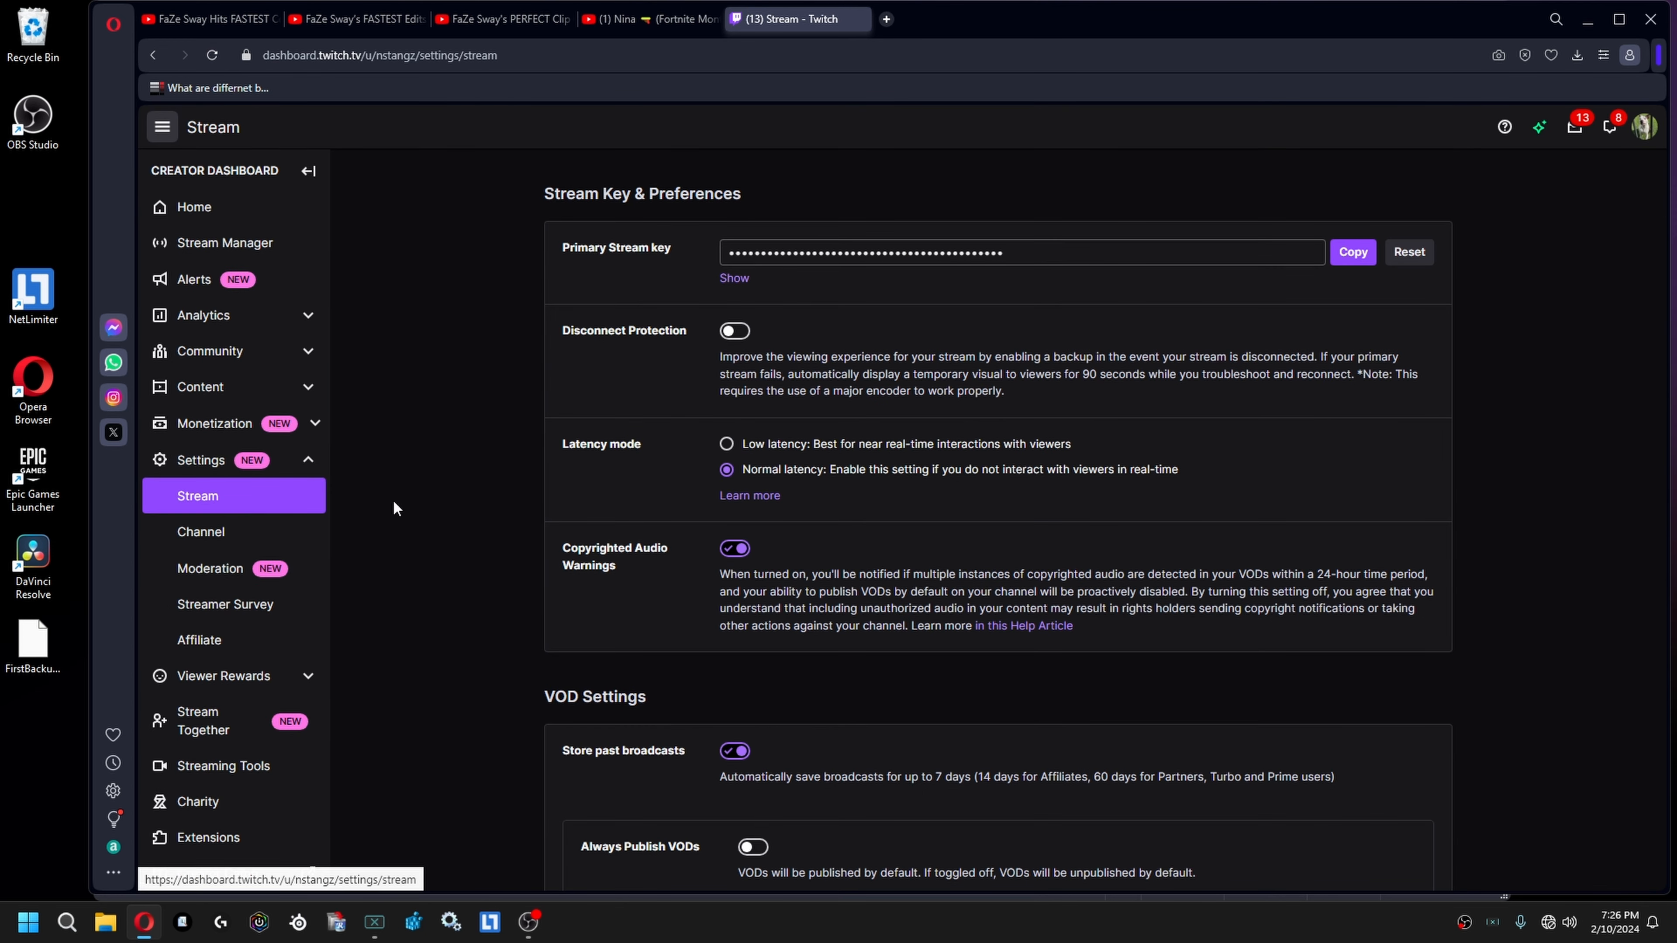
click(1351, 253)
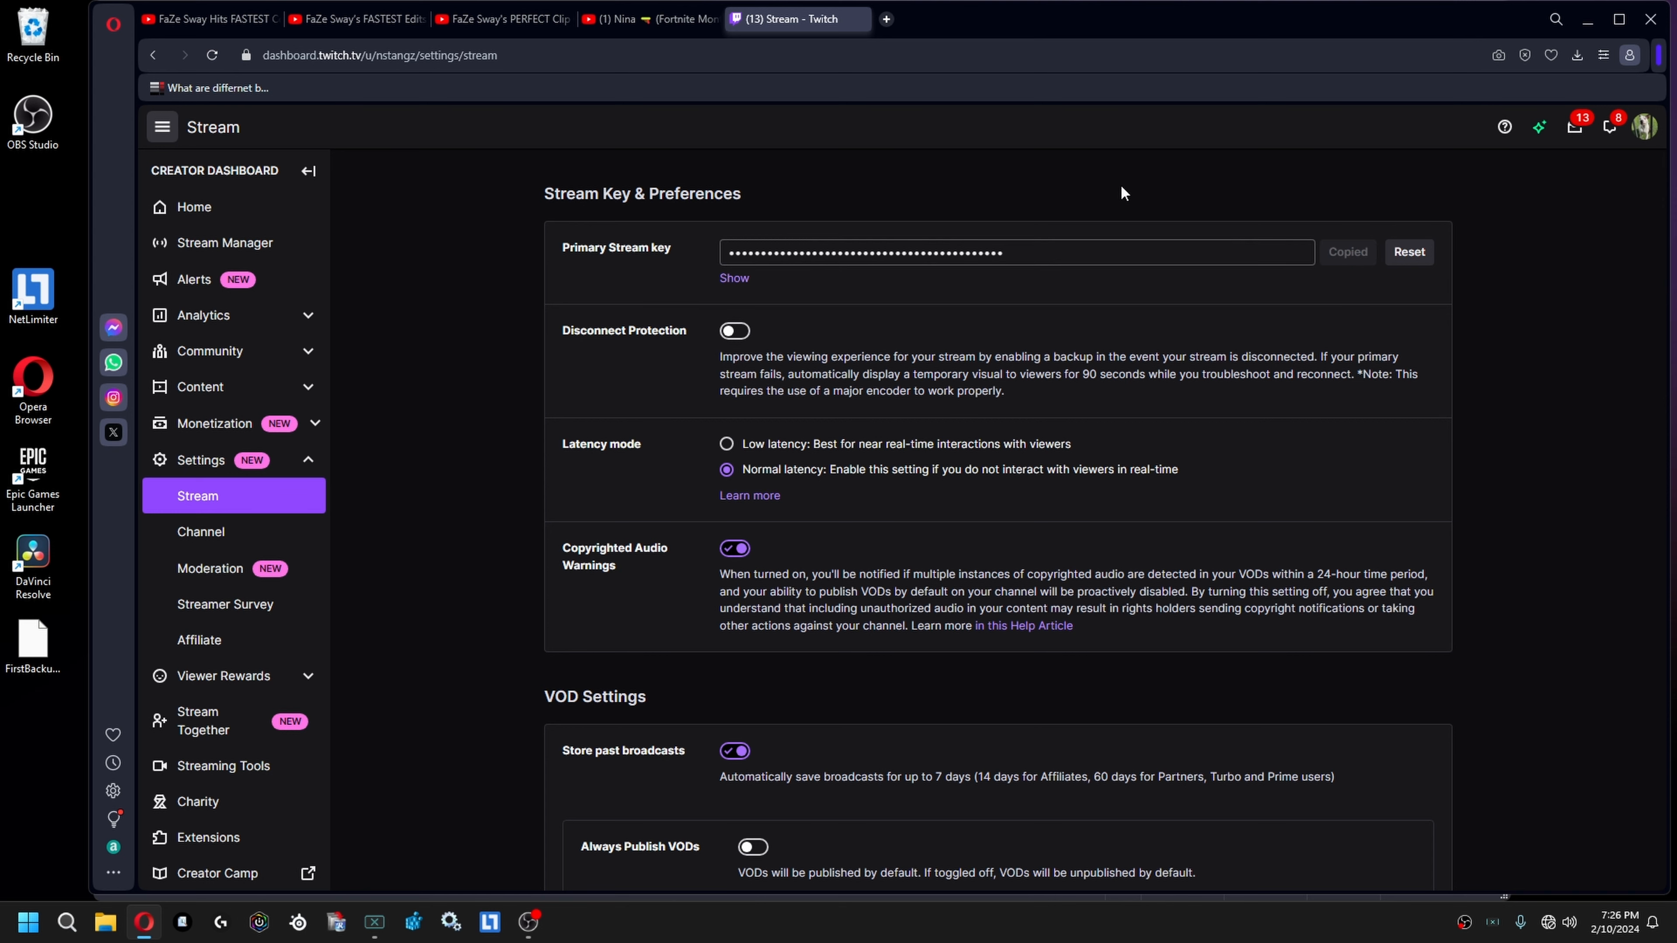
Close the Twitch tab, return to OBS Studio, and select the entire contents of the Stream Key field.
click(860, 18)
click(528, 922)
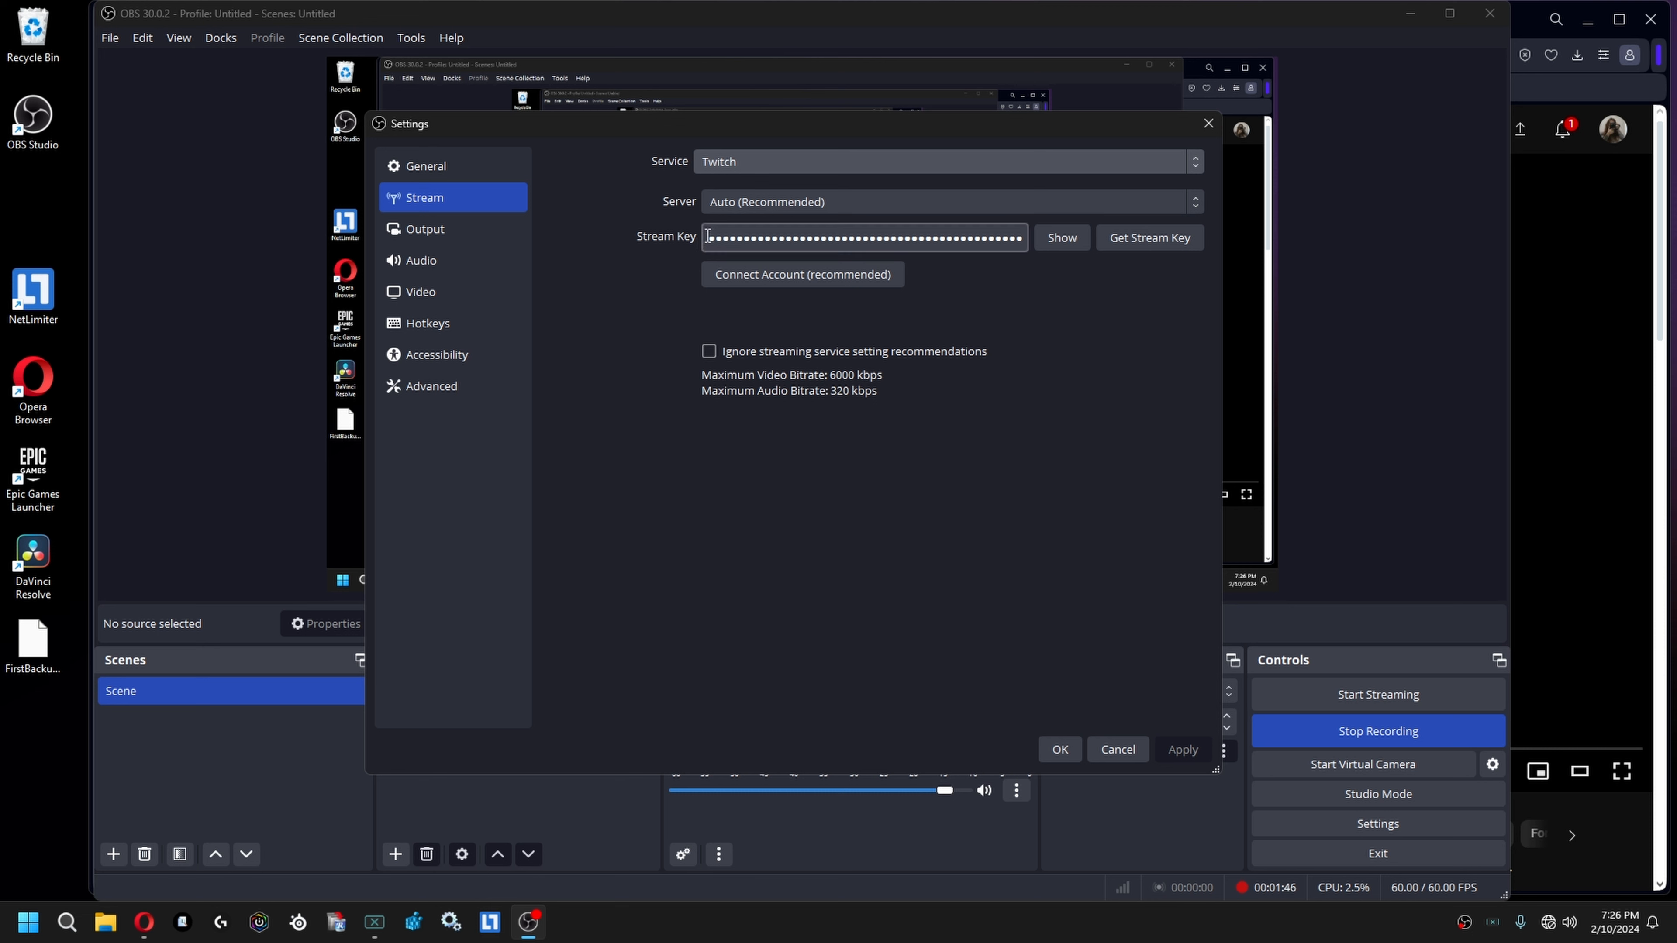
drag(707, 235, 1089, 306)
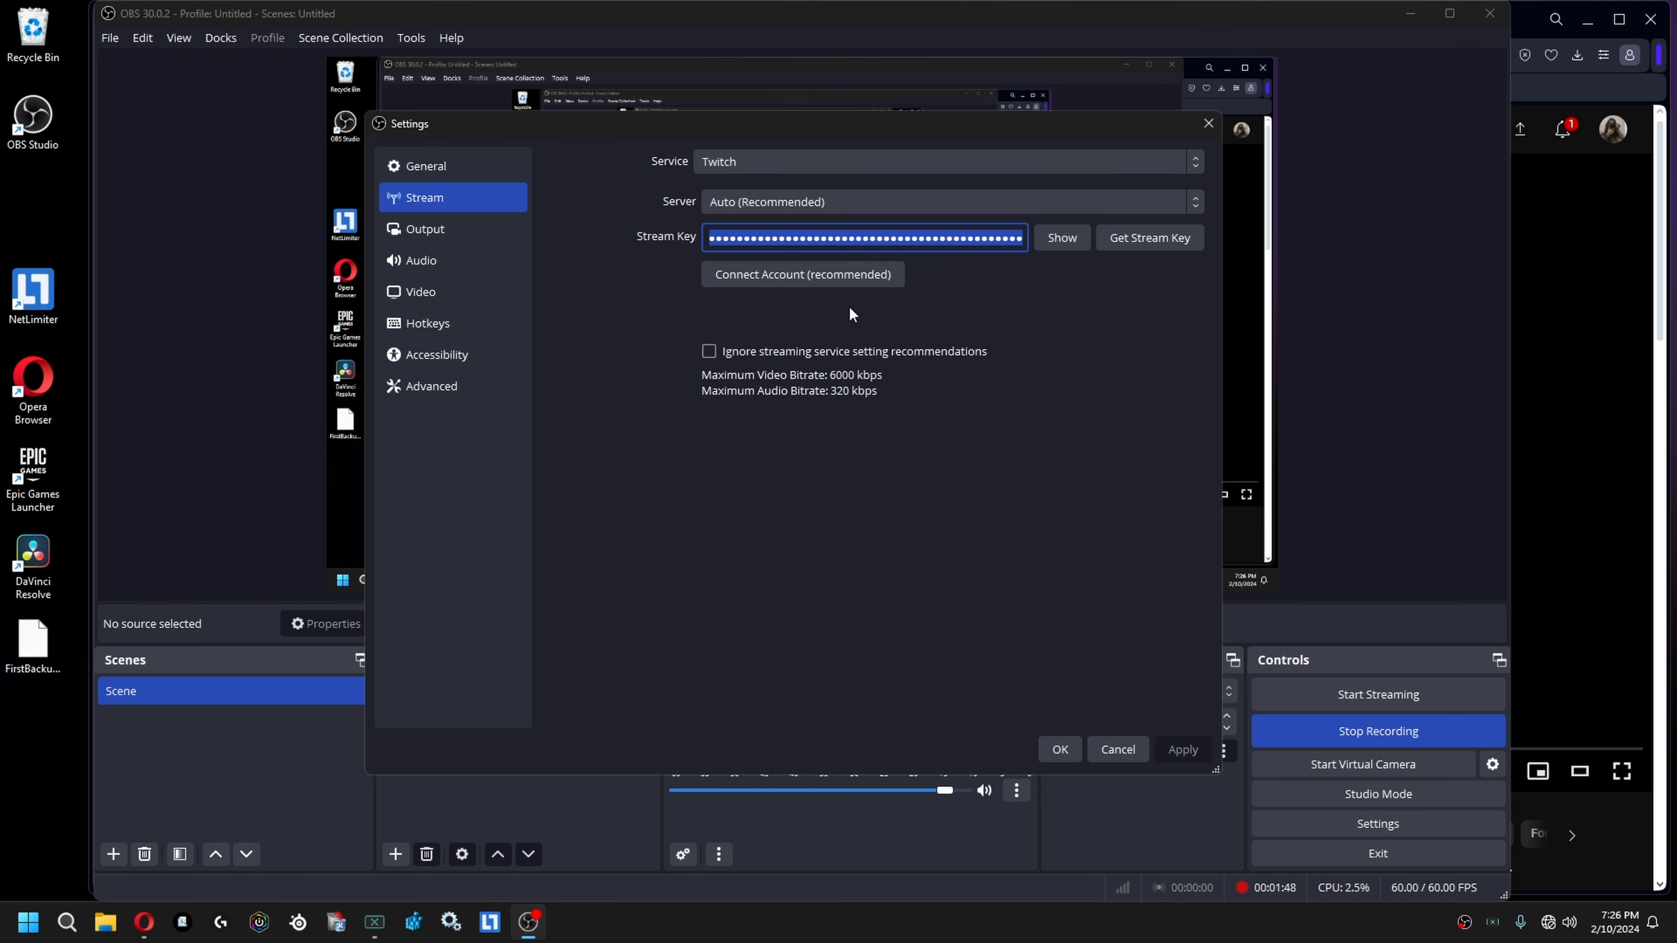
Examine the alternative streaming services, such as YouTube - RTMPS and Restream.io, while keeping Twitch selected.
click(868, 167)
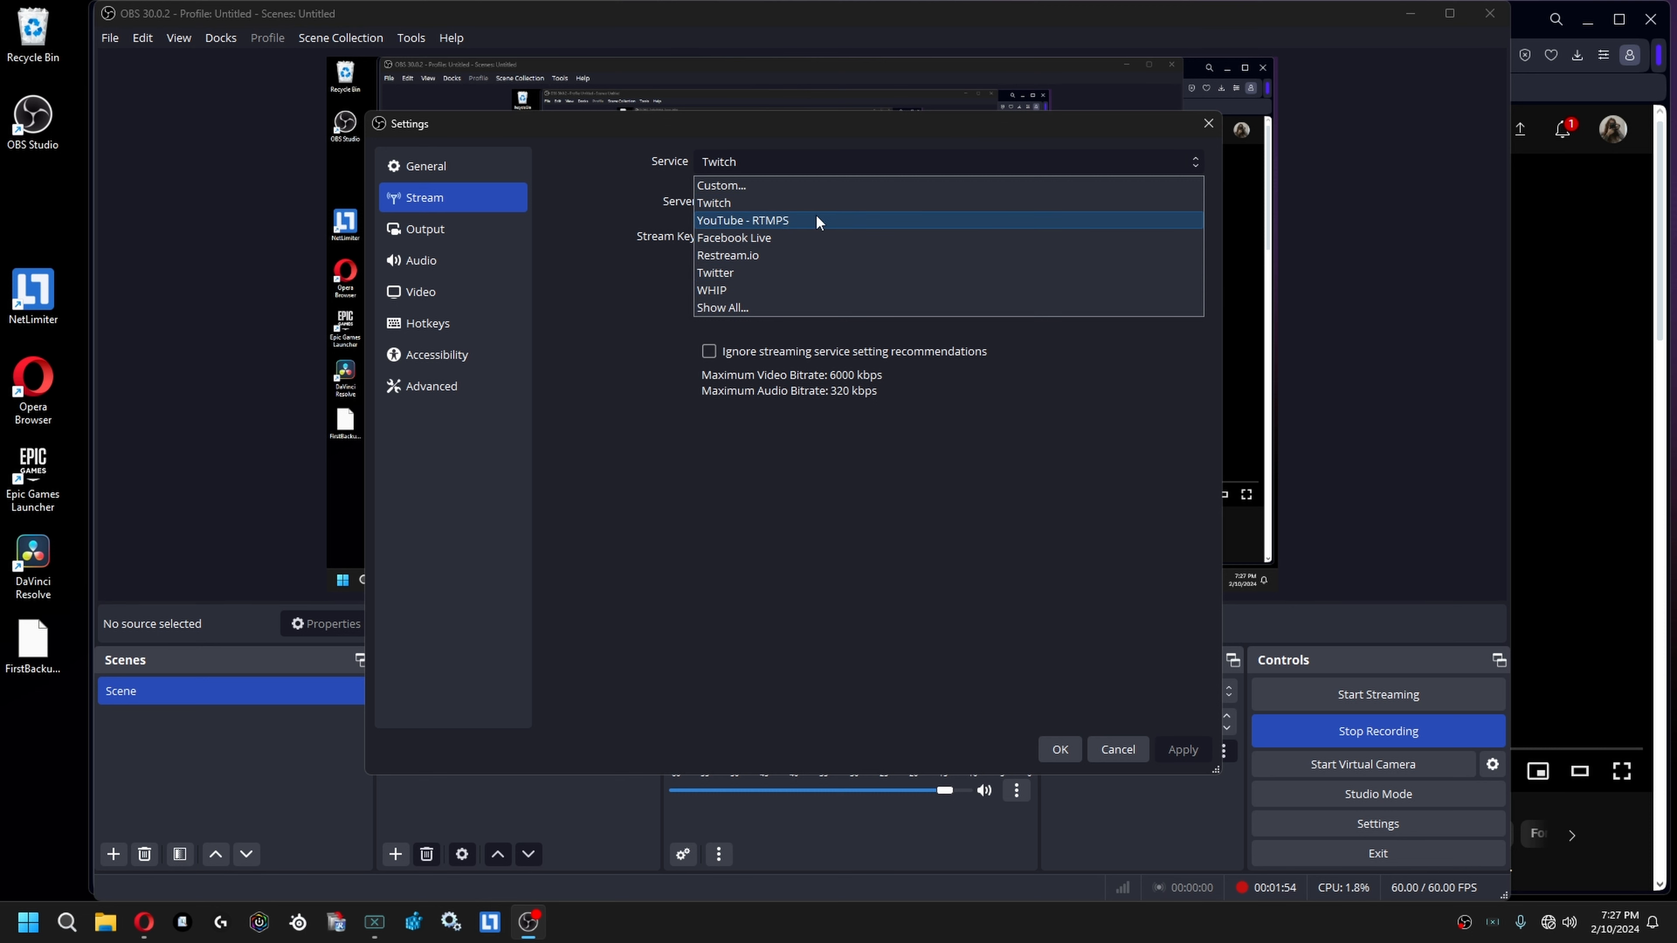
click(664, 223)
click(830, 165)
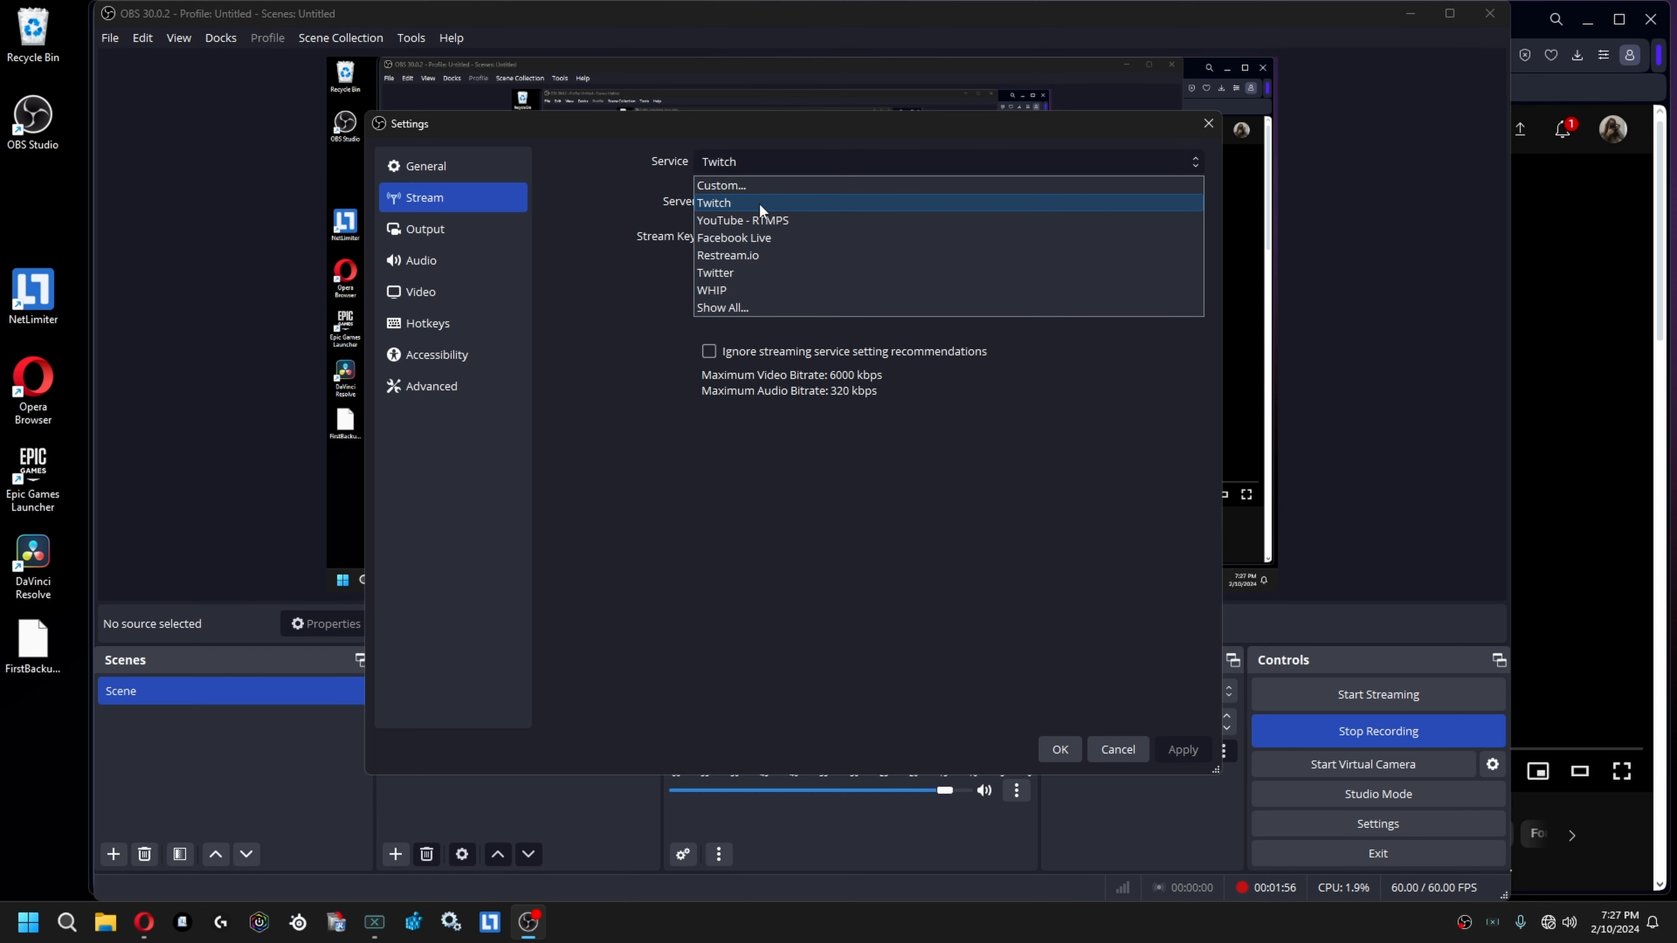
click(677, 222)
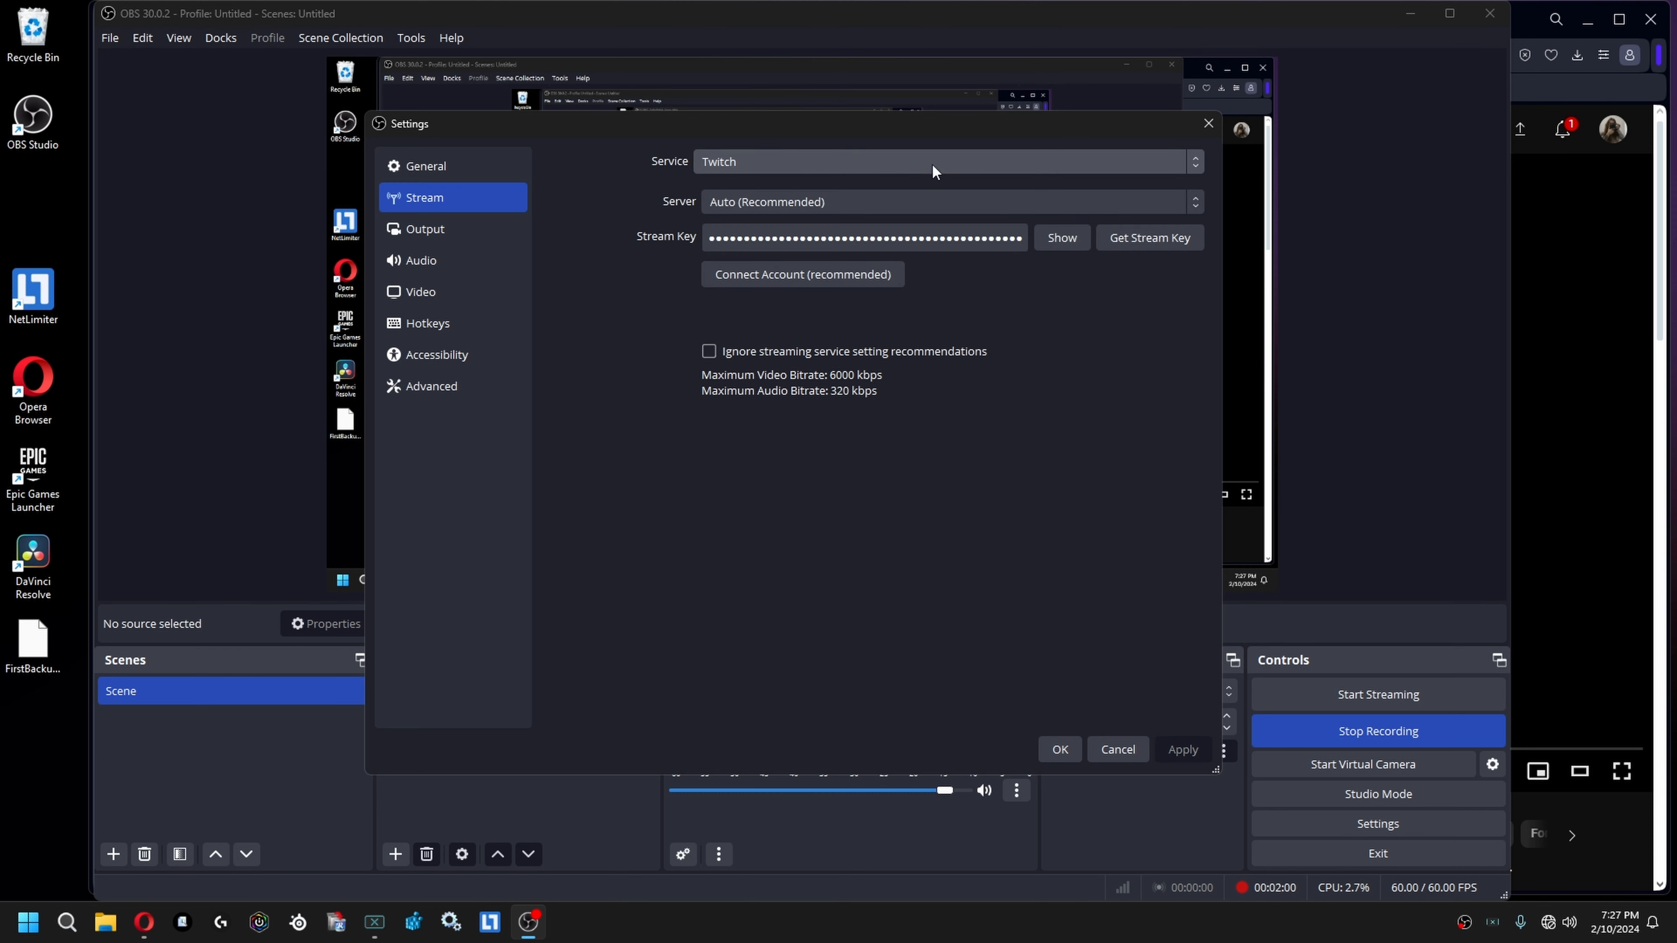
click(805, 162)
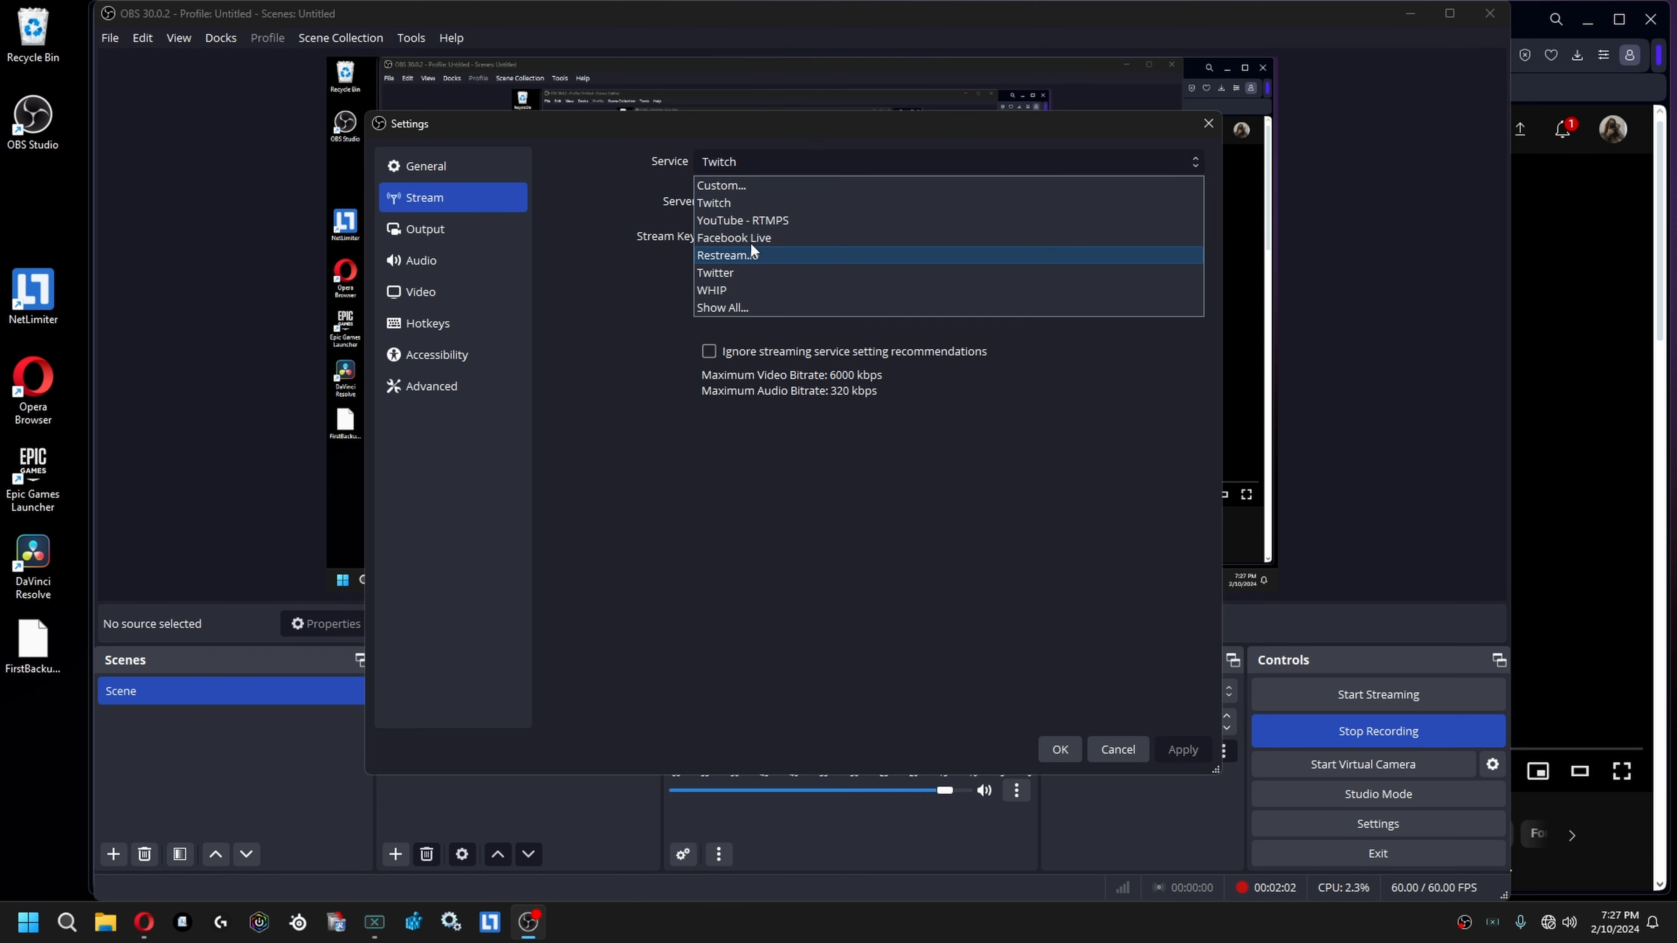
click(772, 153)
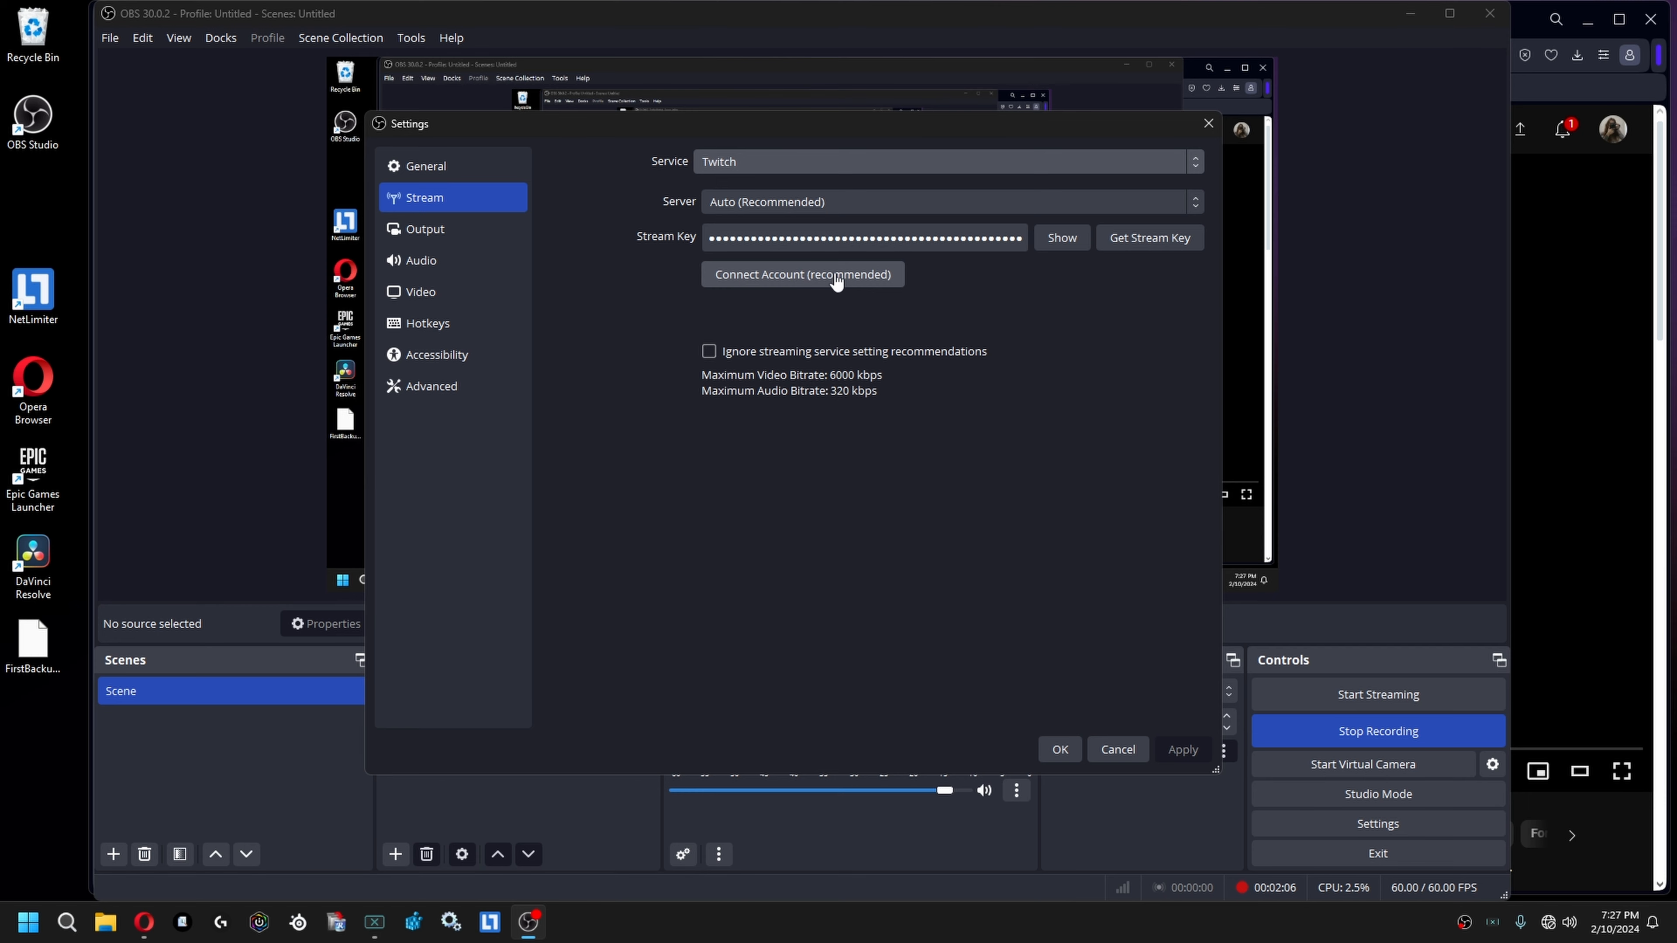
Go to the streaming output settings and choose CBR as the encoder's rate control.
click(447, 231)
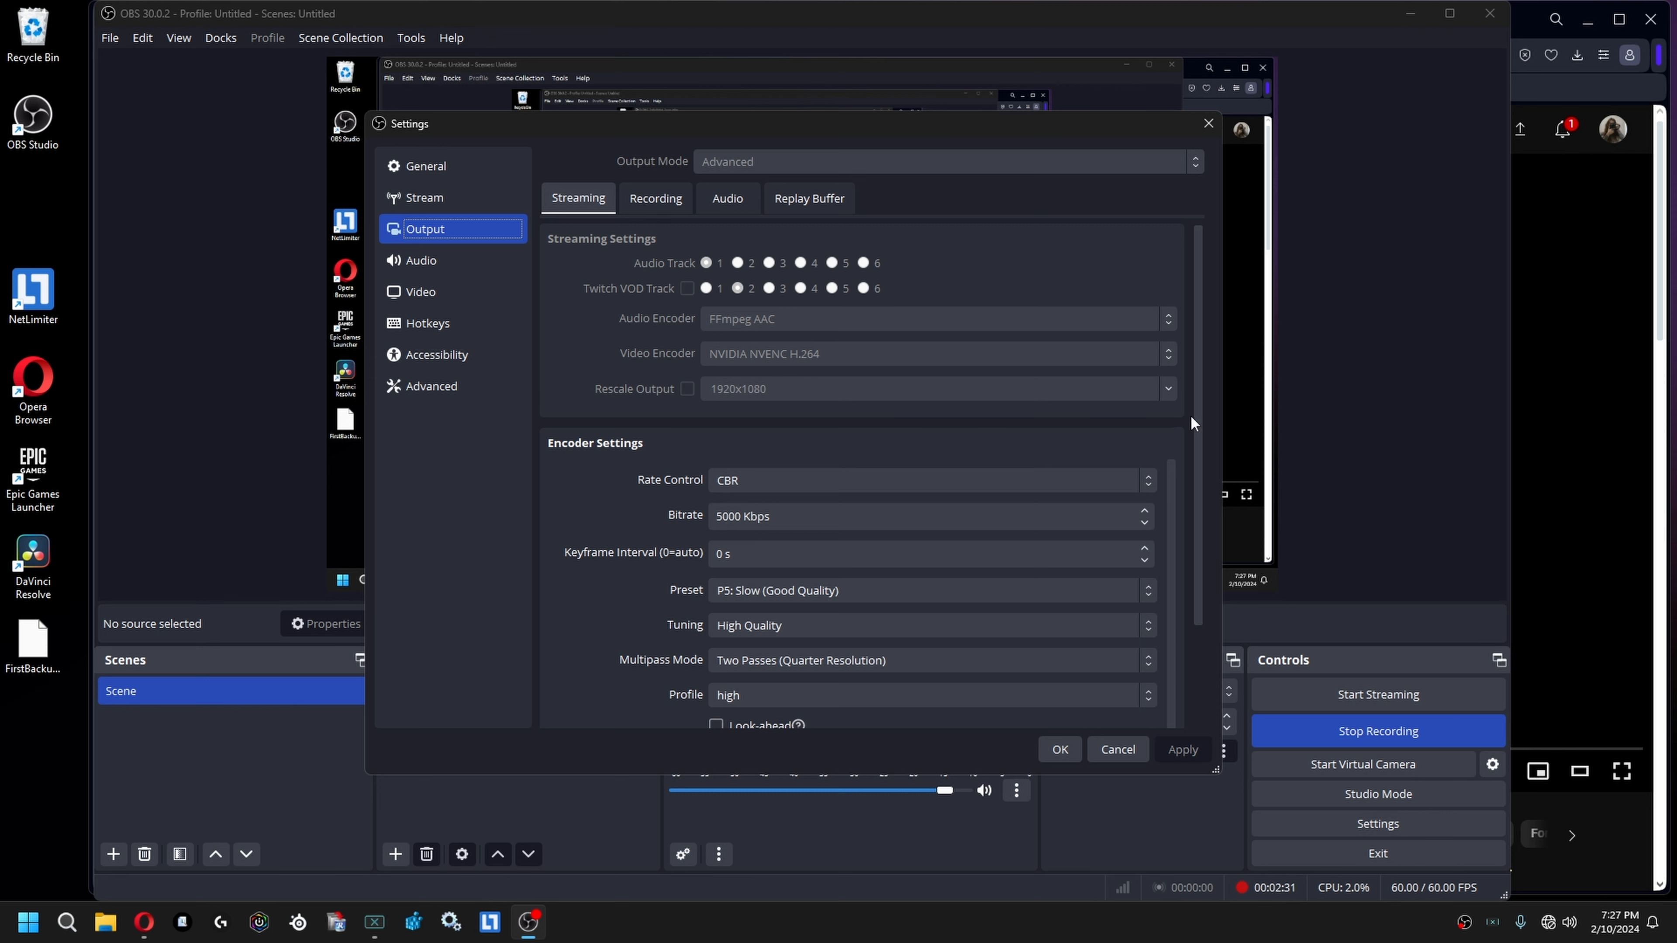
scroll(1197, 423, down, 2)
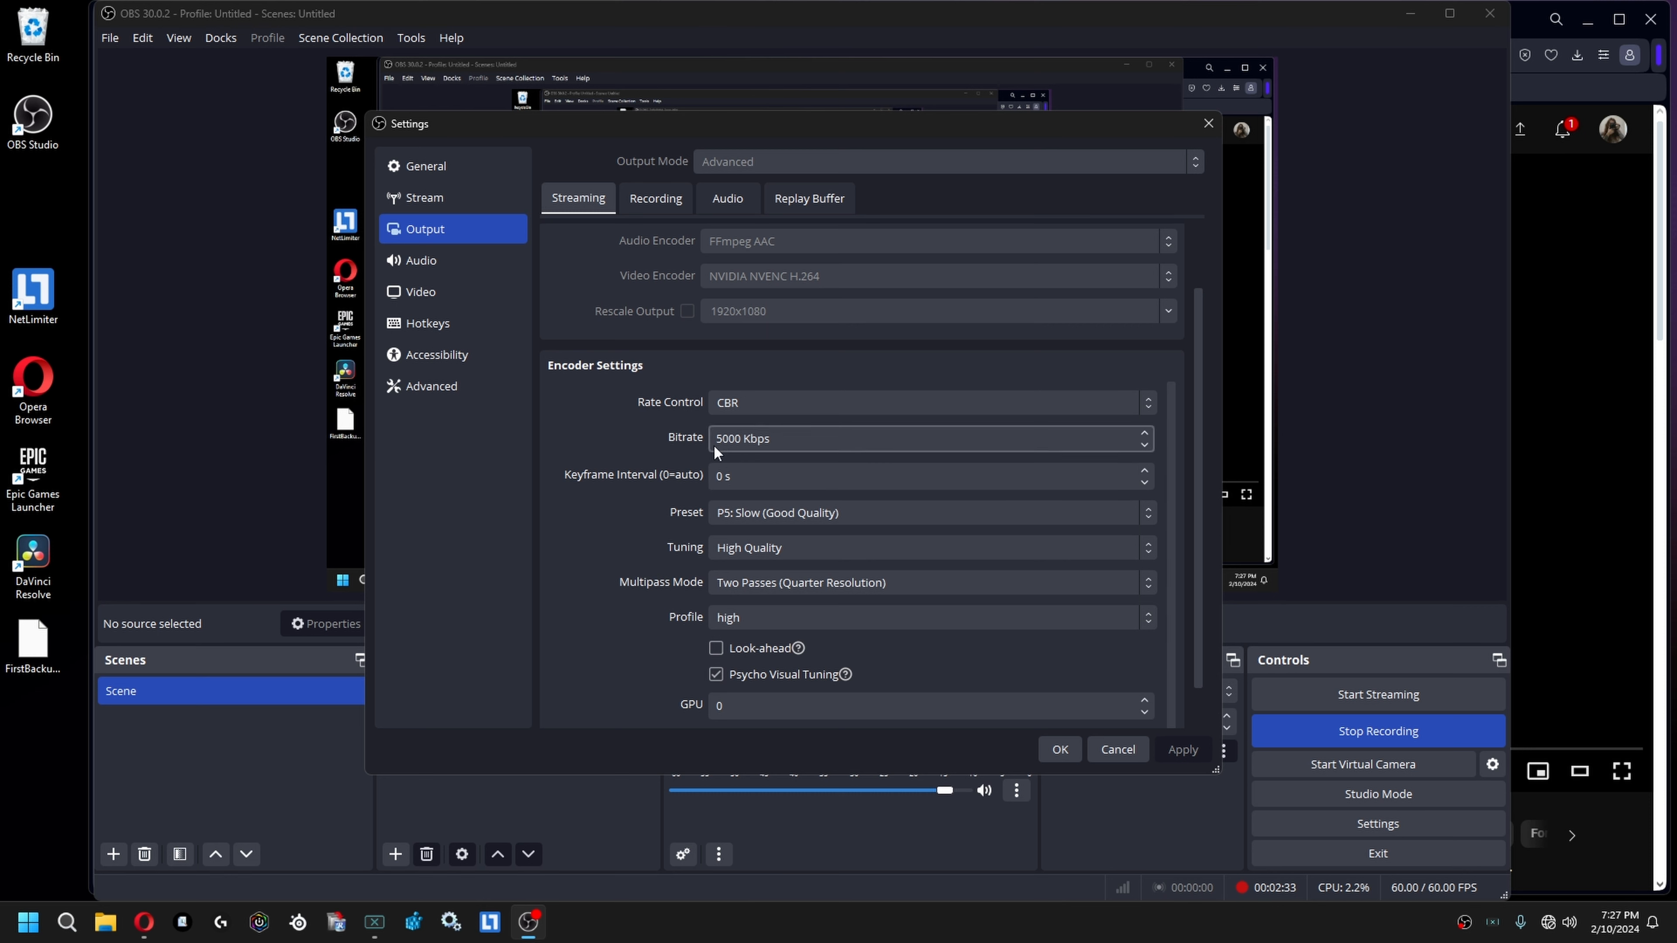
click(730, 405)
click(734, 426)
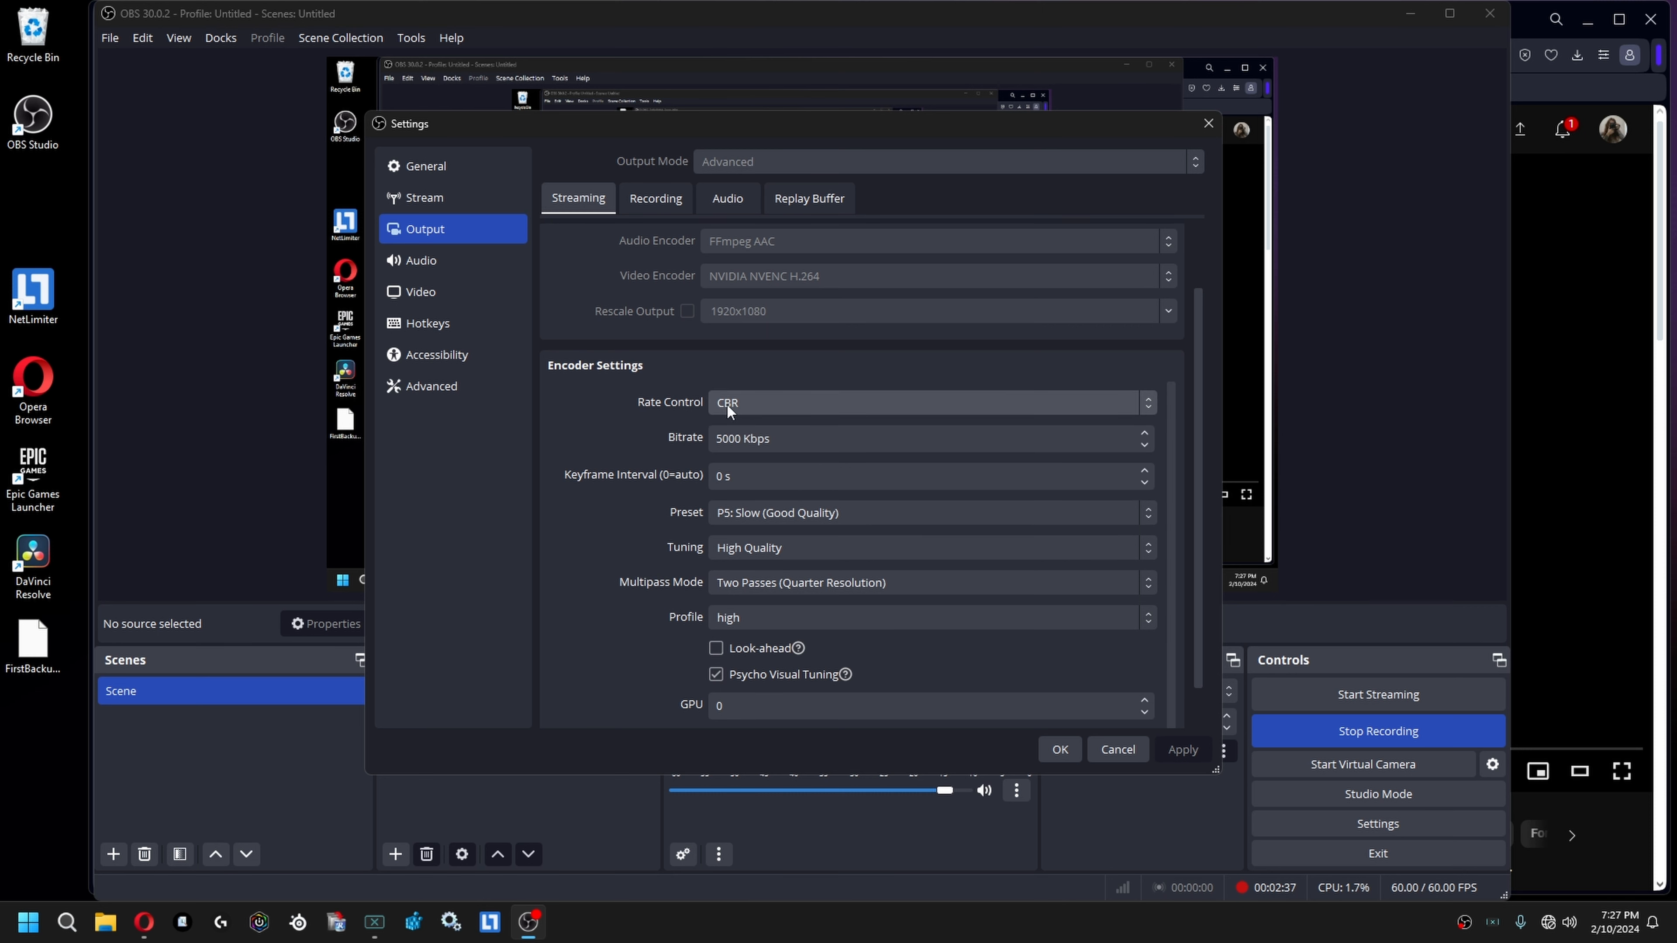
Set the streaming bitrate to 4500 Kbps.
click(719, 442)
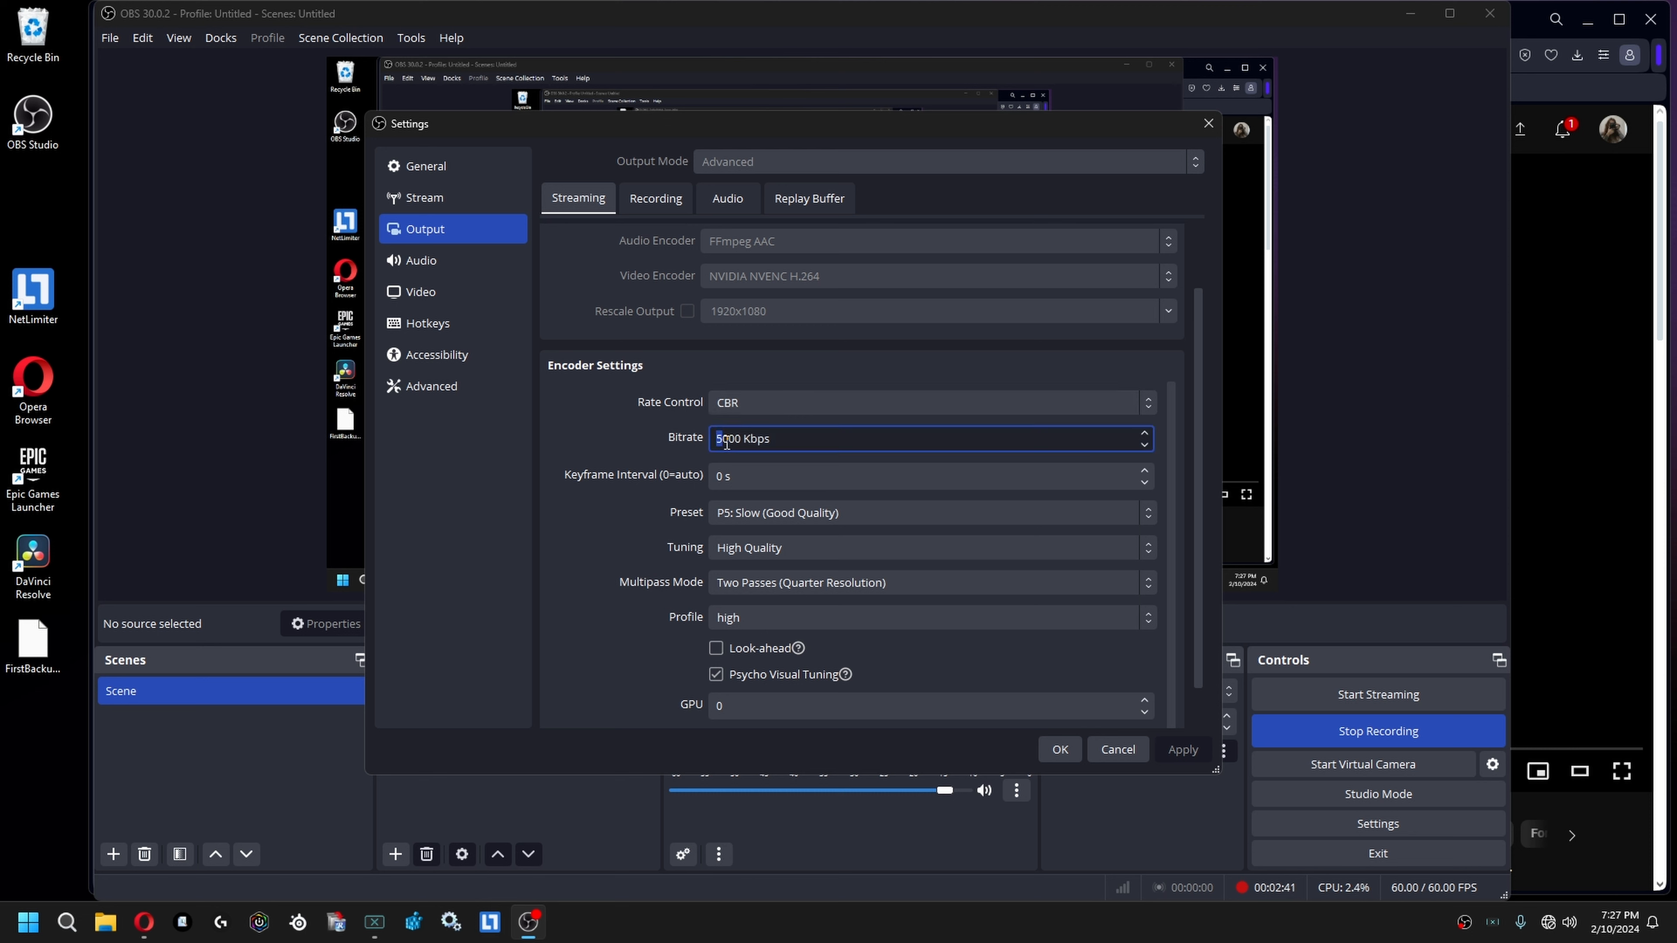
drag(721, 440, 714, 435)
text(45)
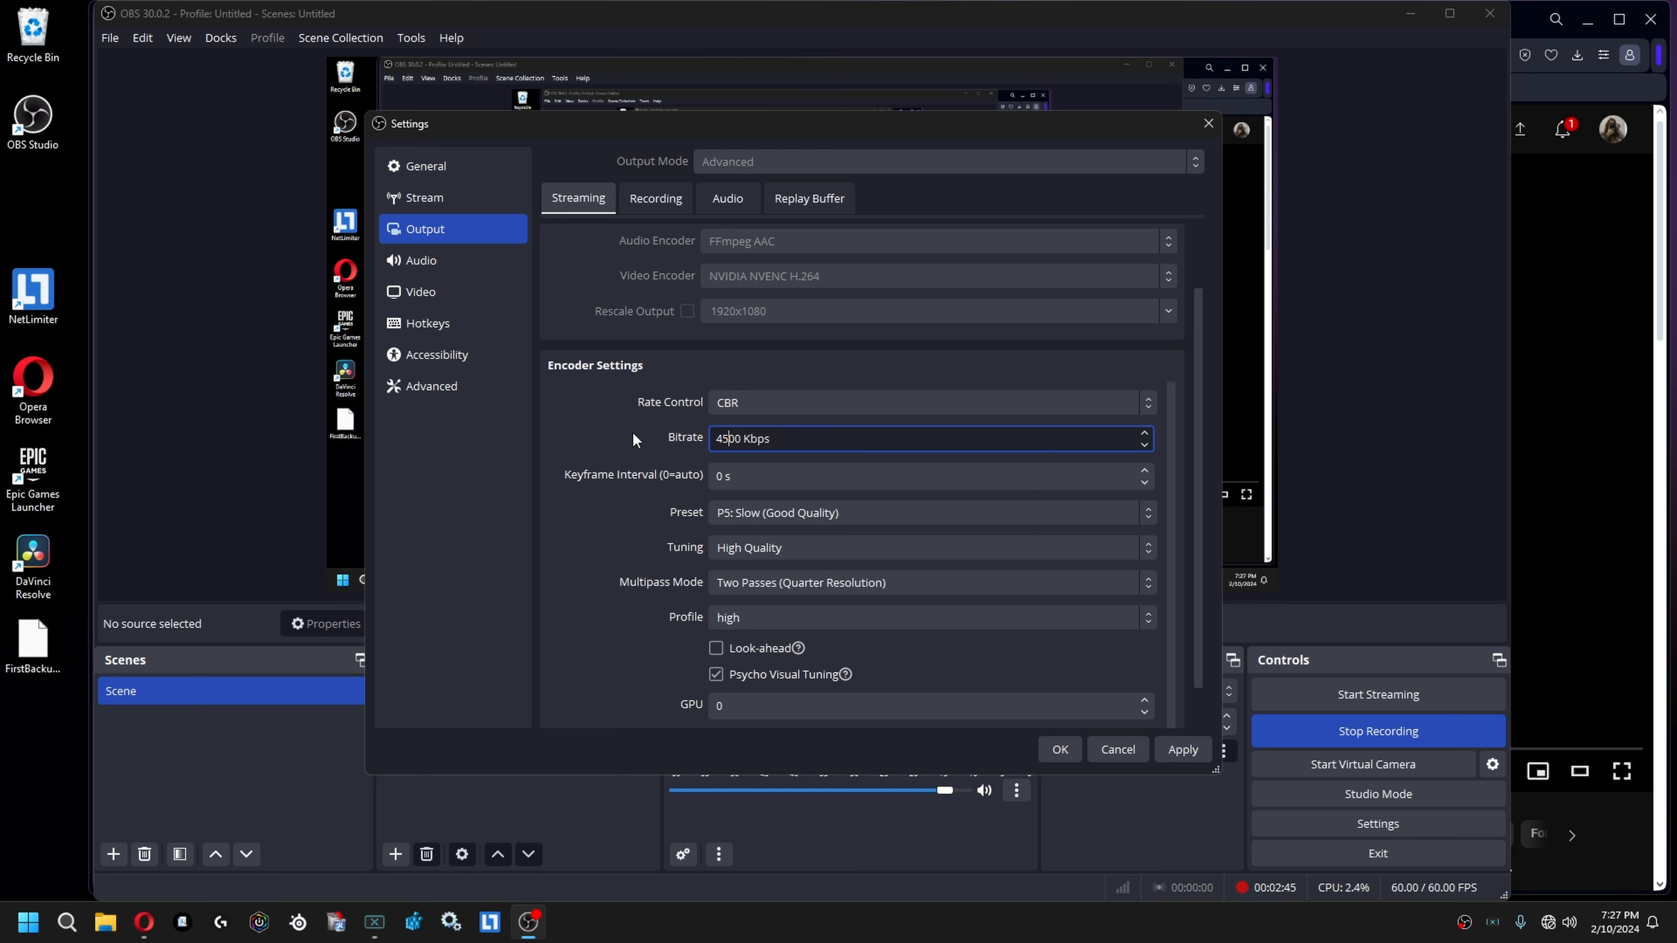
Set the streaming bitrate to 5000 Kbps.
drag(727, 440, 704, 443)
text(50)
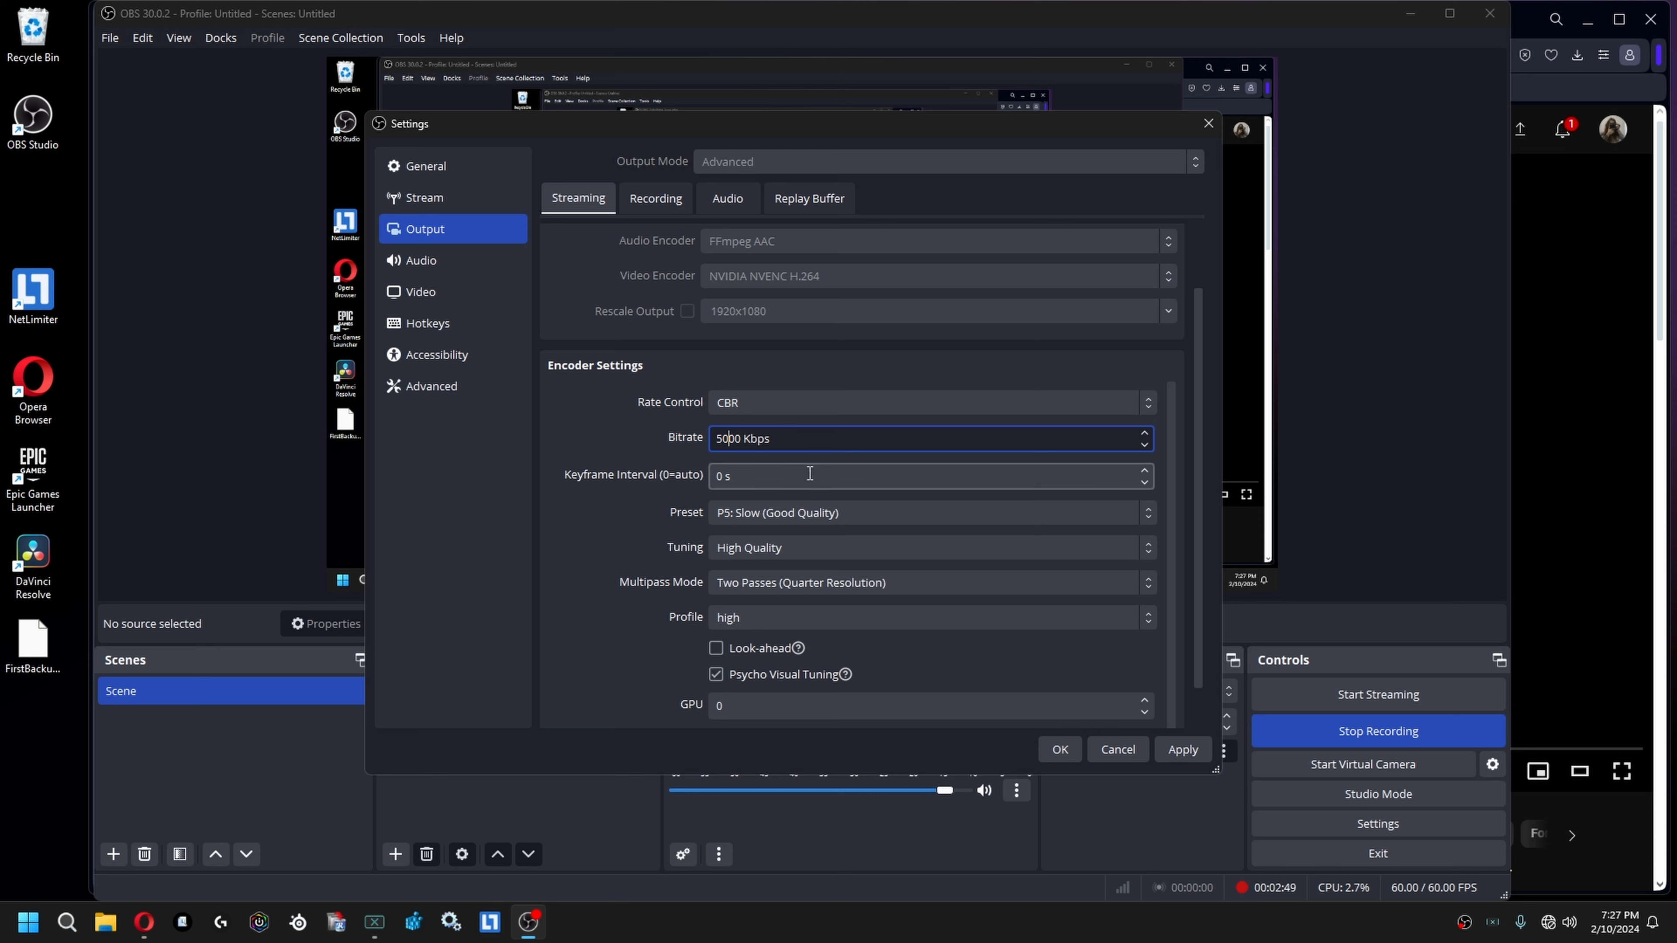
click(629, 438)
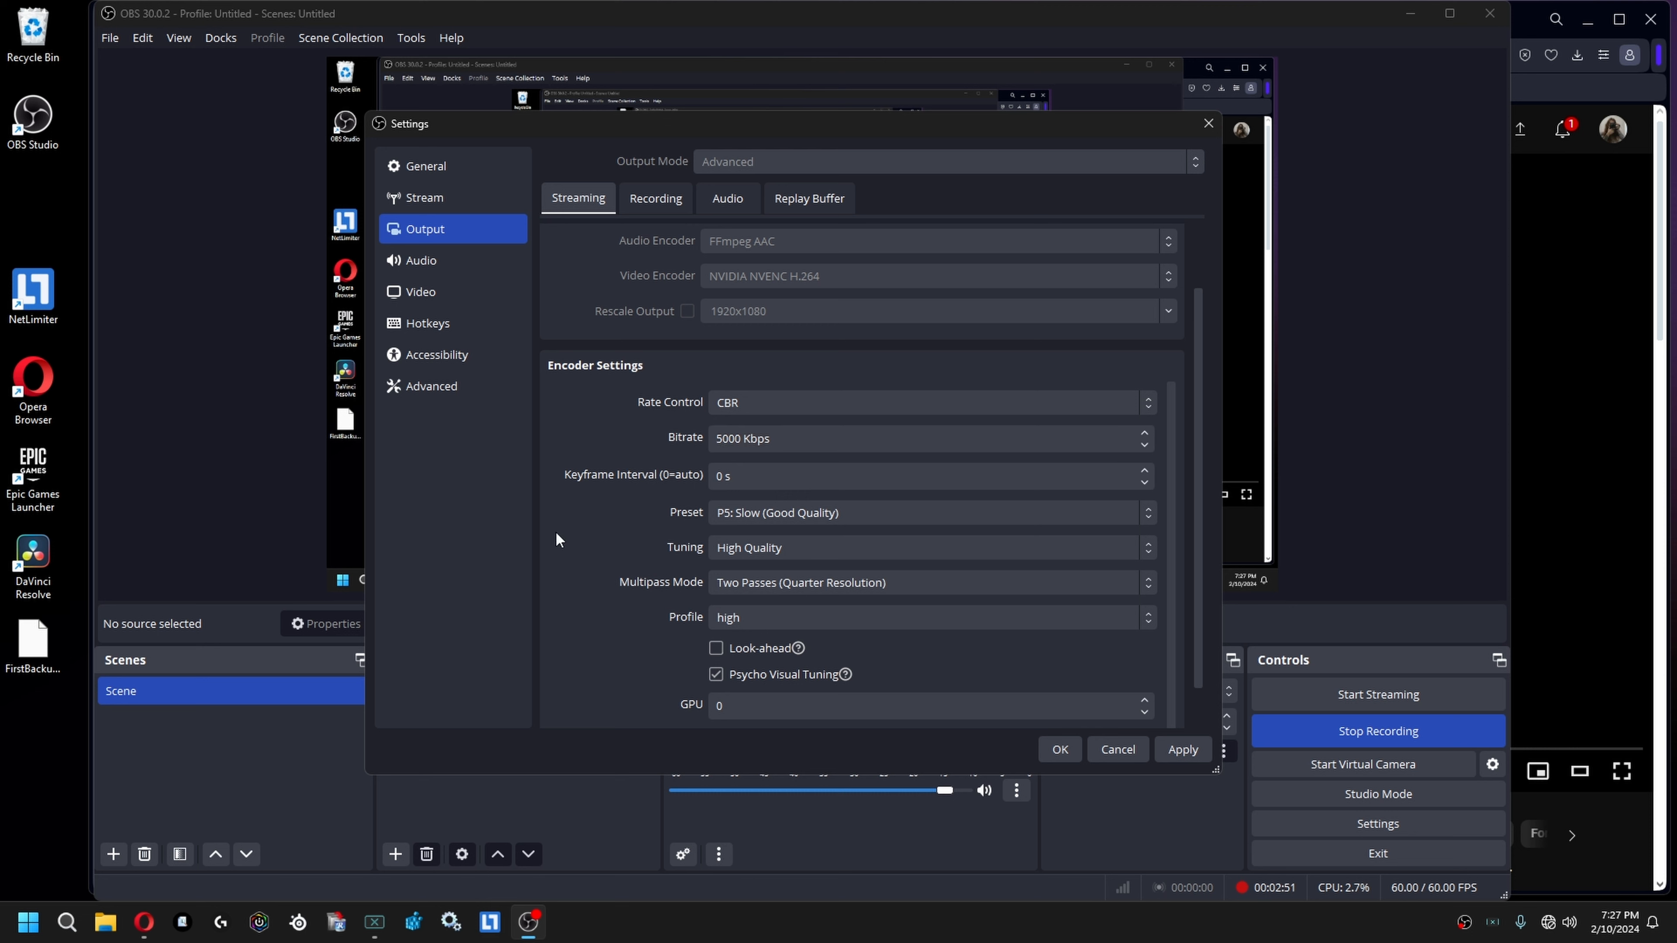
Keep the P5: Slow (Good Quality) preset and Two Passes (Quarter Resolution) multipass mode, and apply the streaming output settings.
click(838, 513)
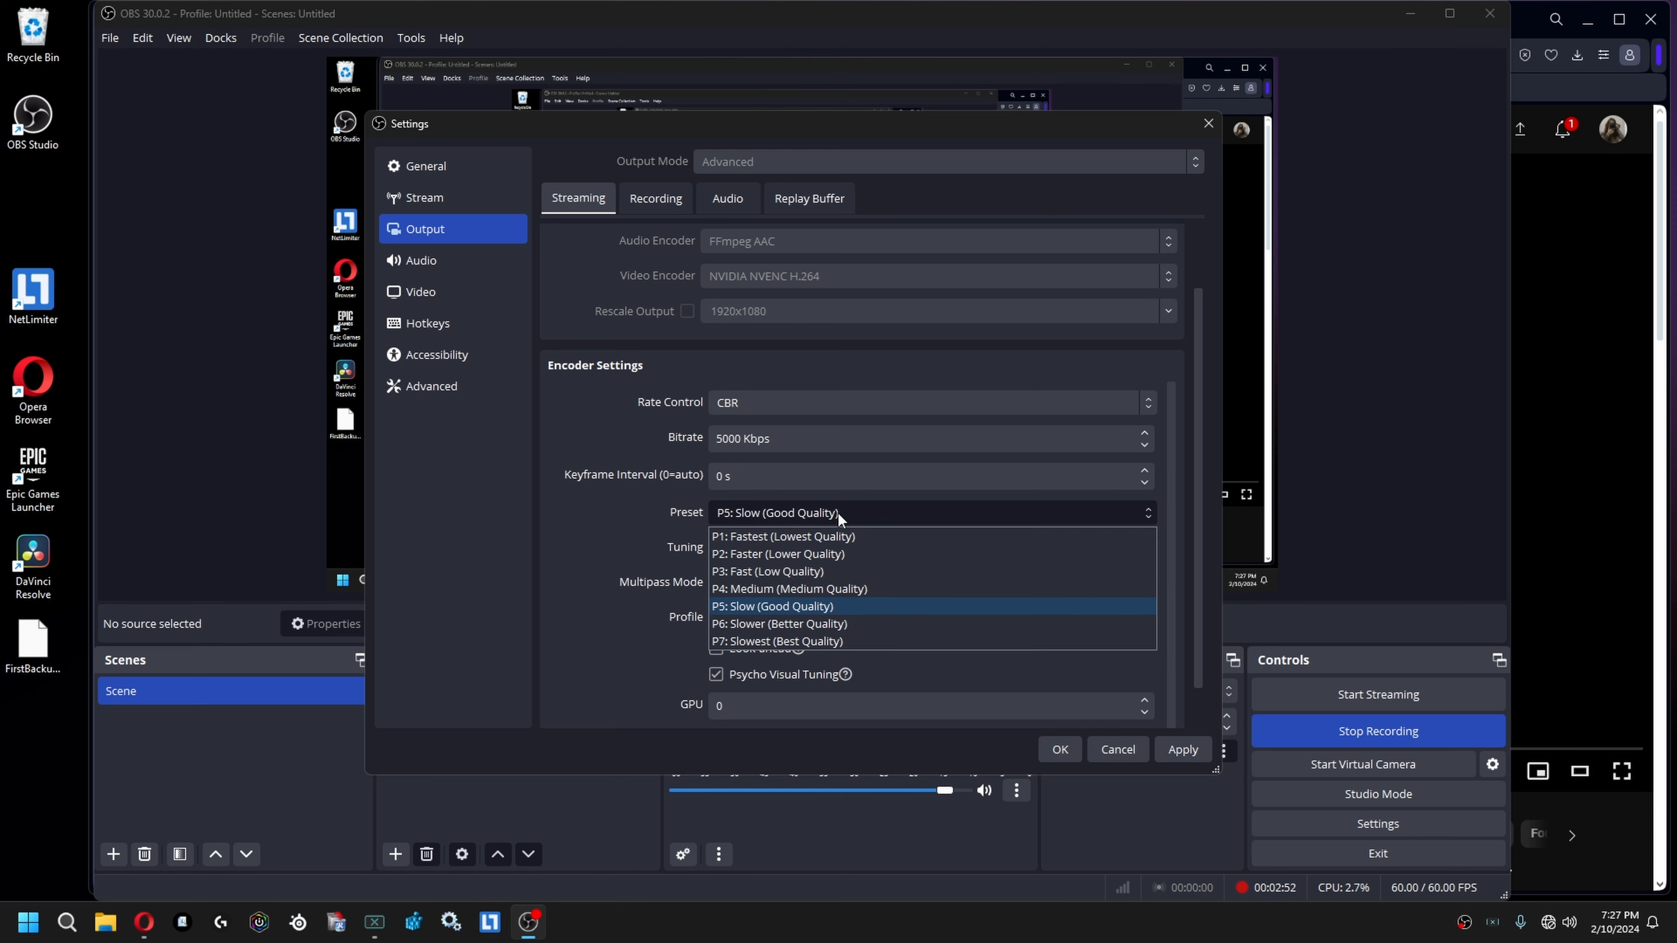
click(815, 518)
click(772, 581)
click(772, 581)
scroll(700, 661, down, 2)
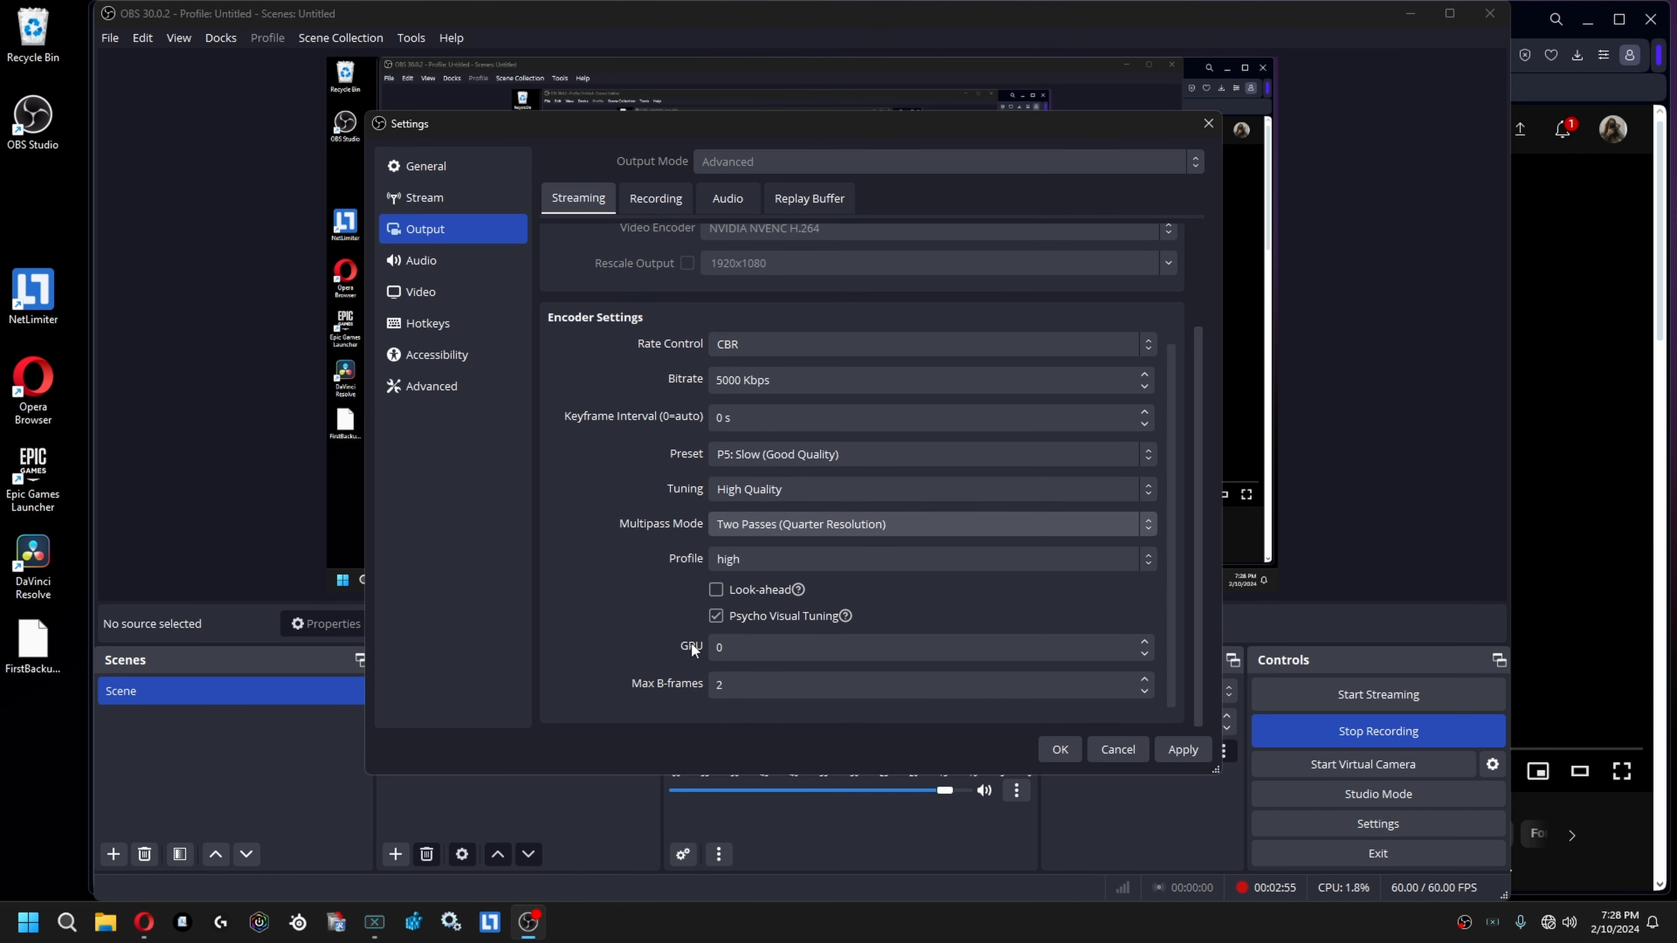
click(1178, 747)
Set the recording file path to the OBS Recordings folder on the D: drive in the recording output settings.
scroll(718, 330, up, 3)
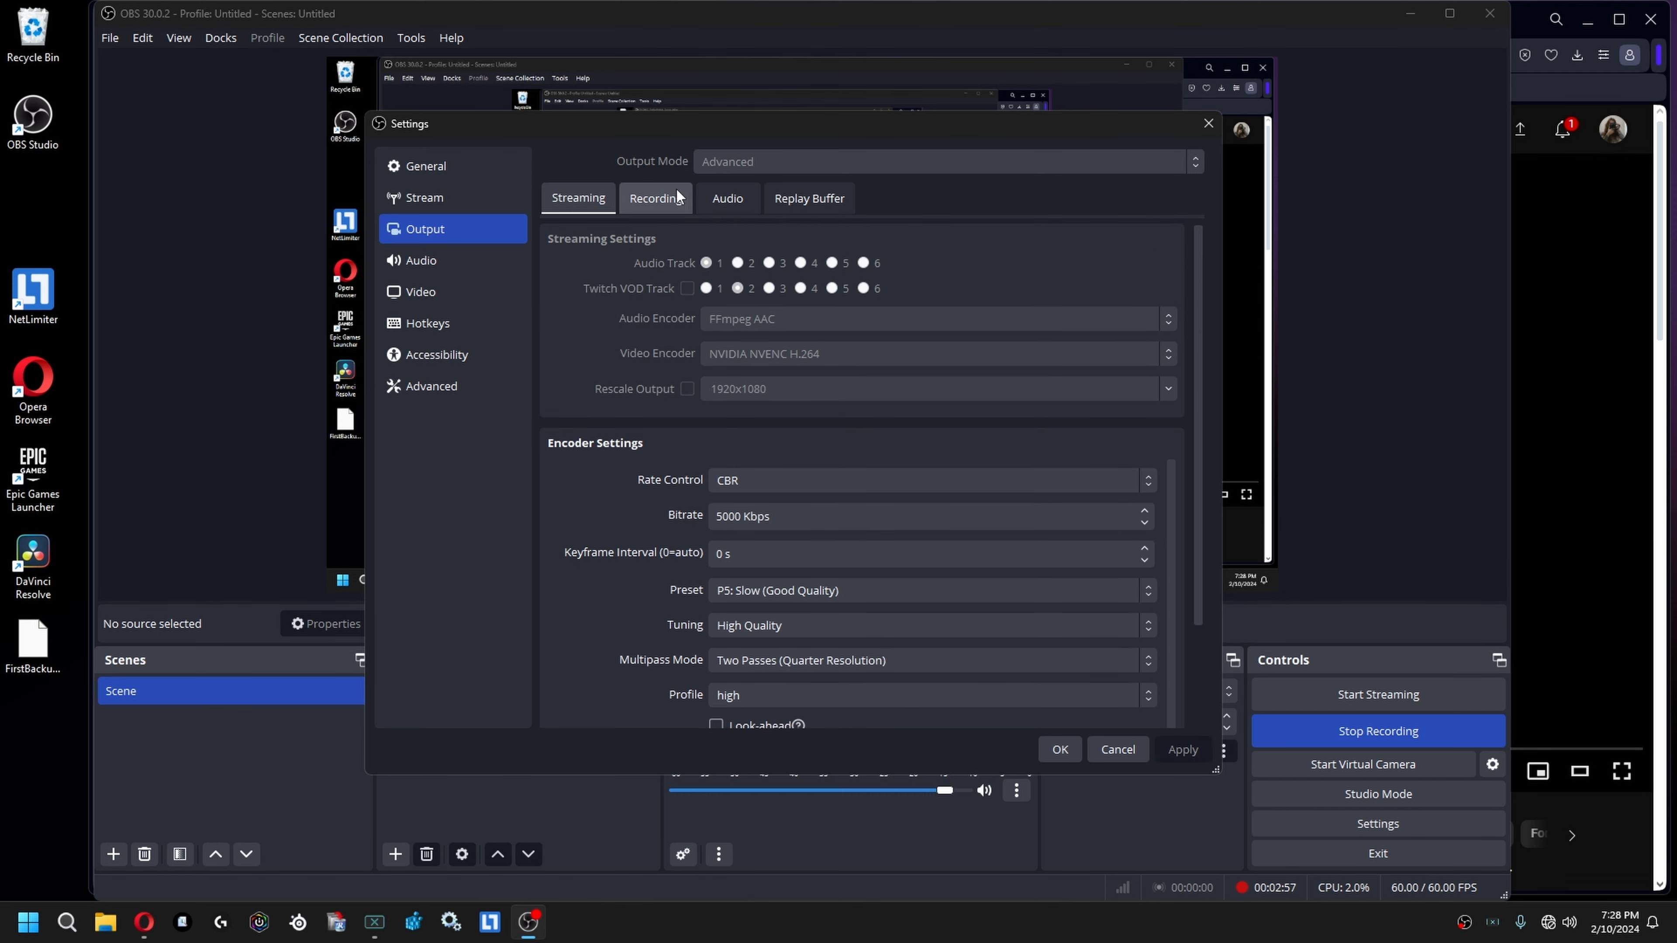
click(656, 199)
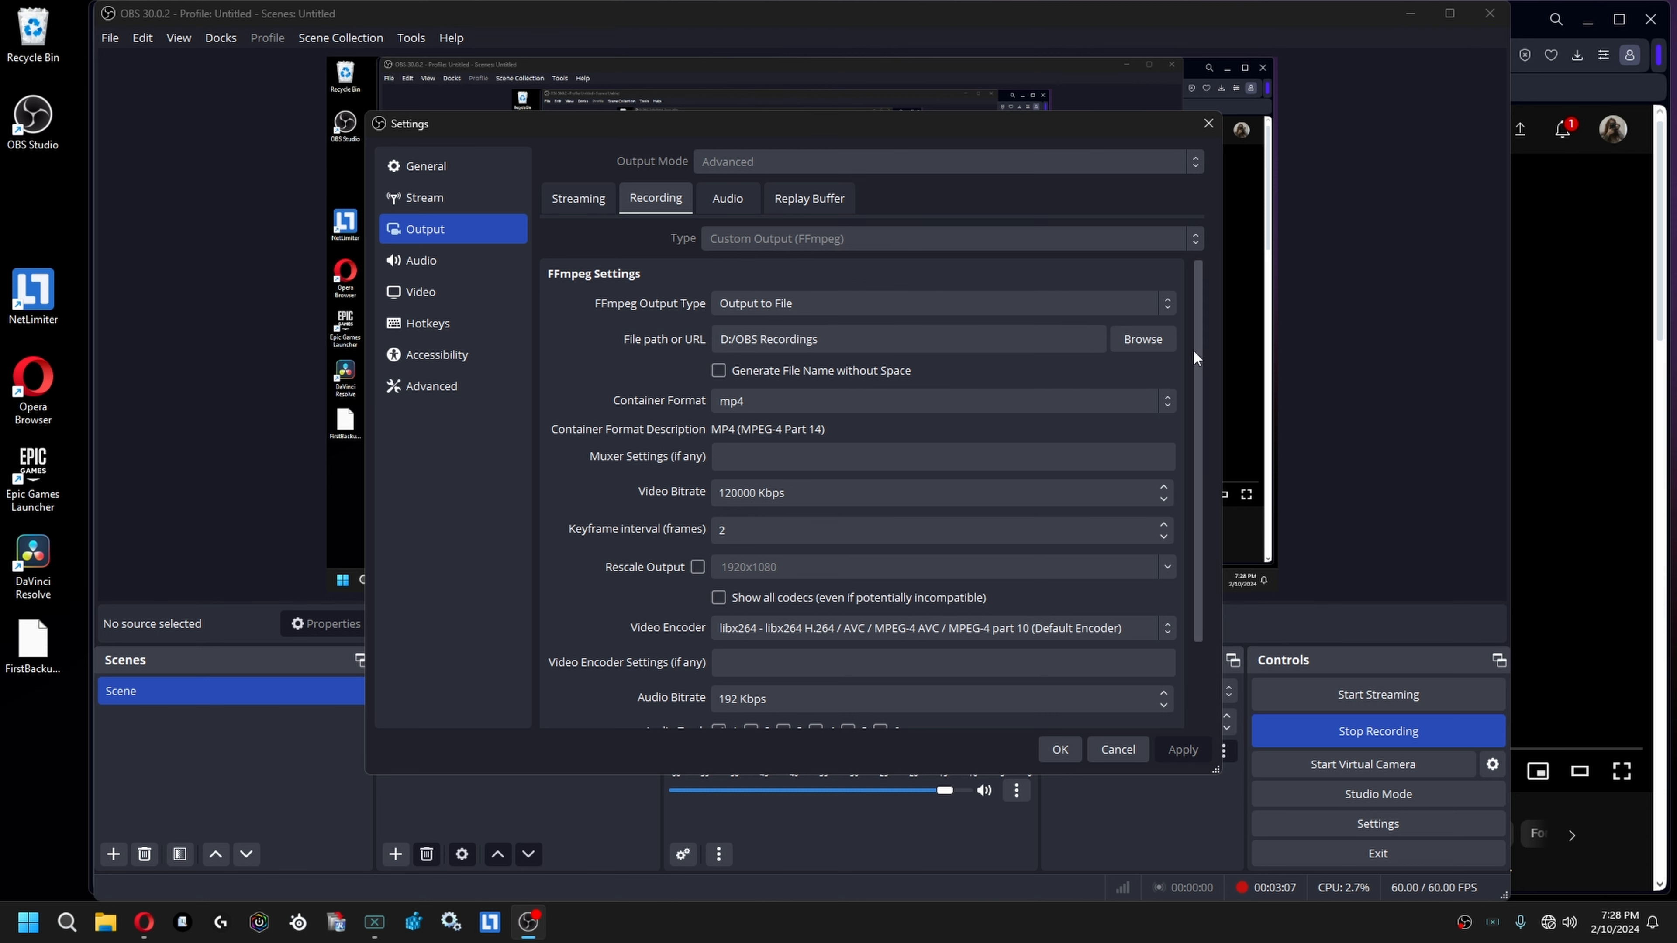
click(1143, 340)
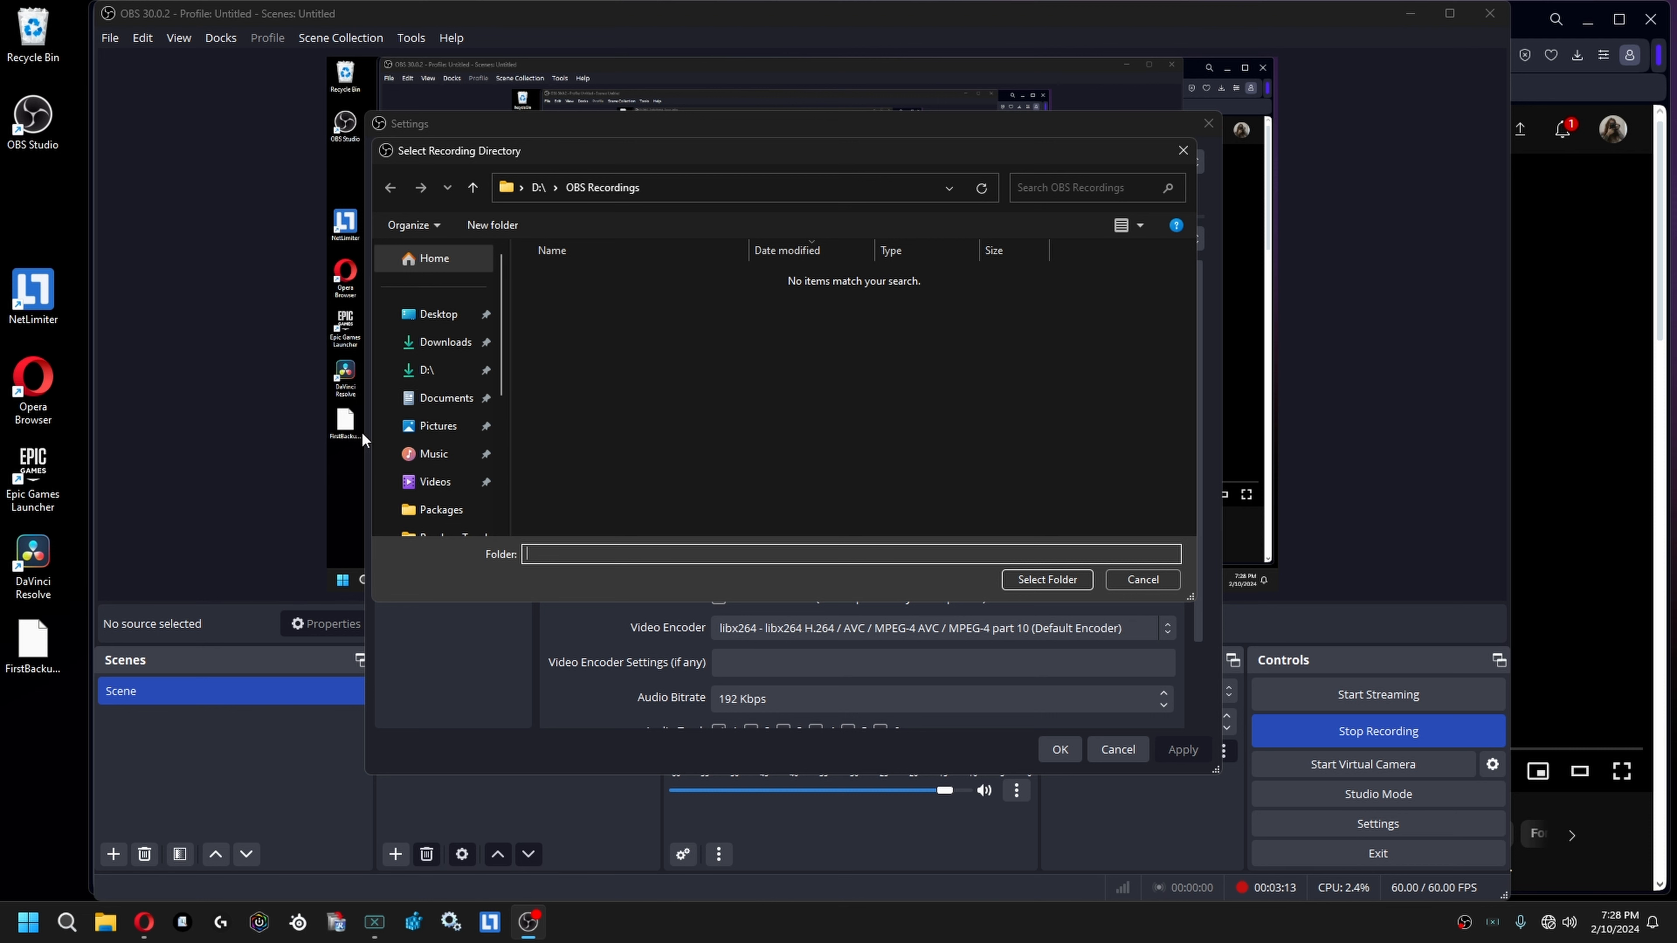
scroll(452, 520, down, 4)
click(436, 477)
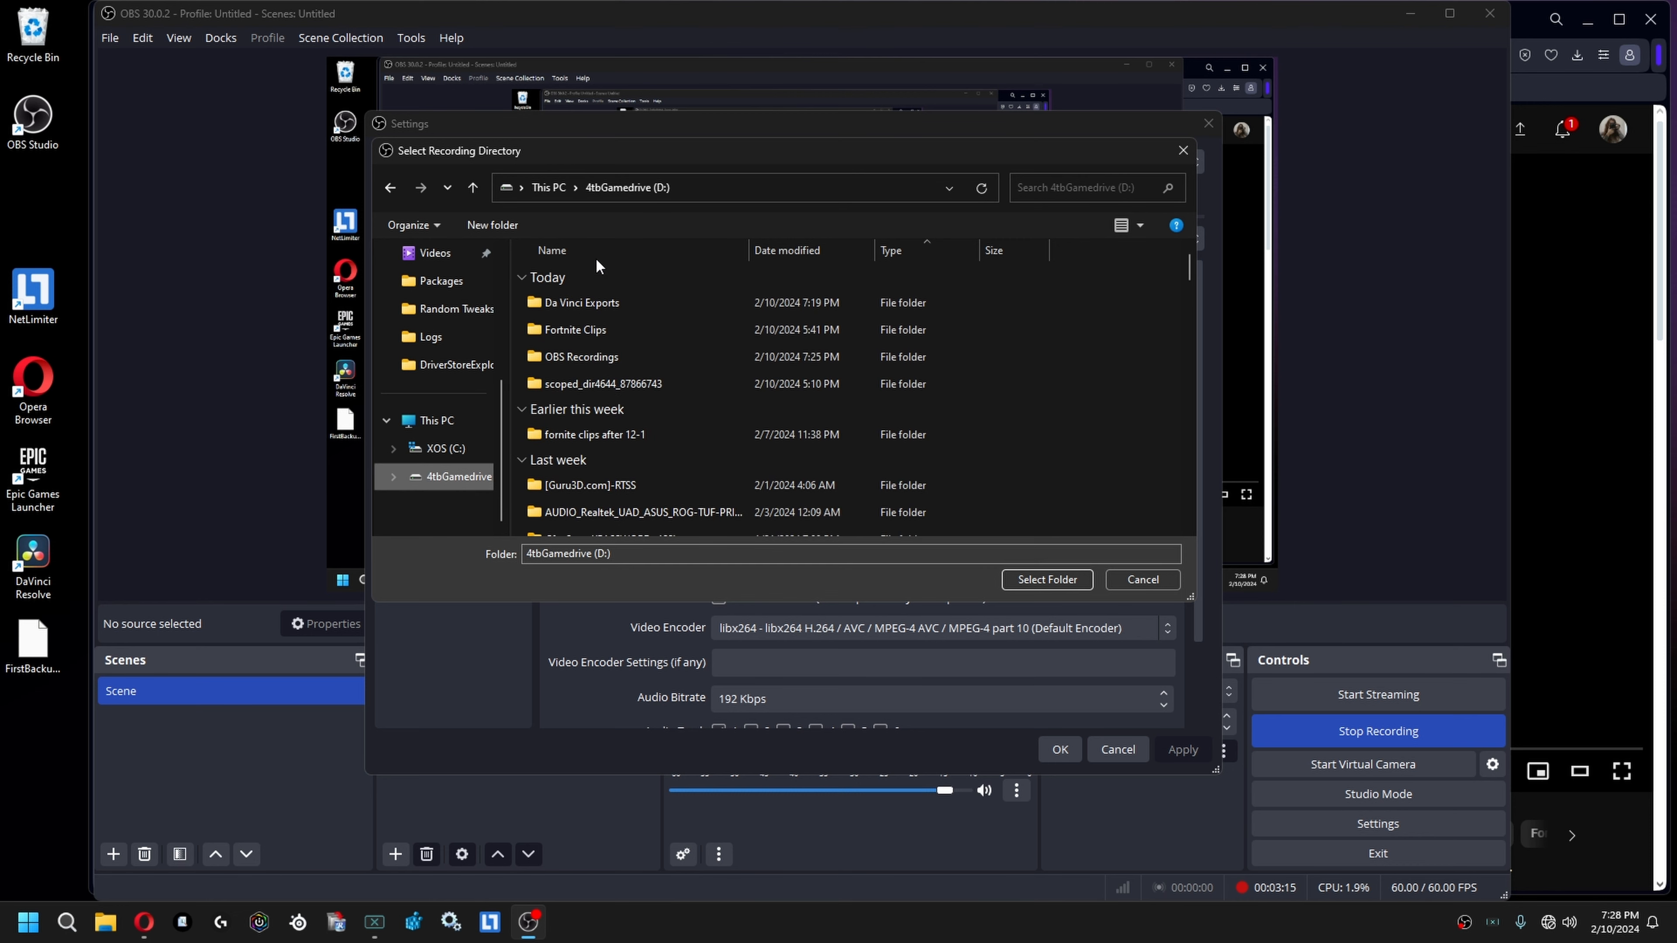
double_click(587, 357)
click(1050, 581)
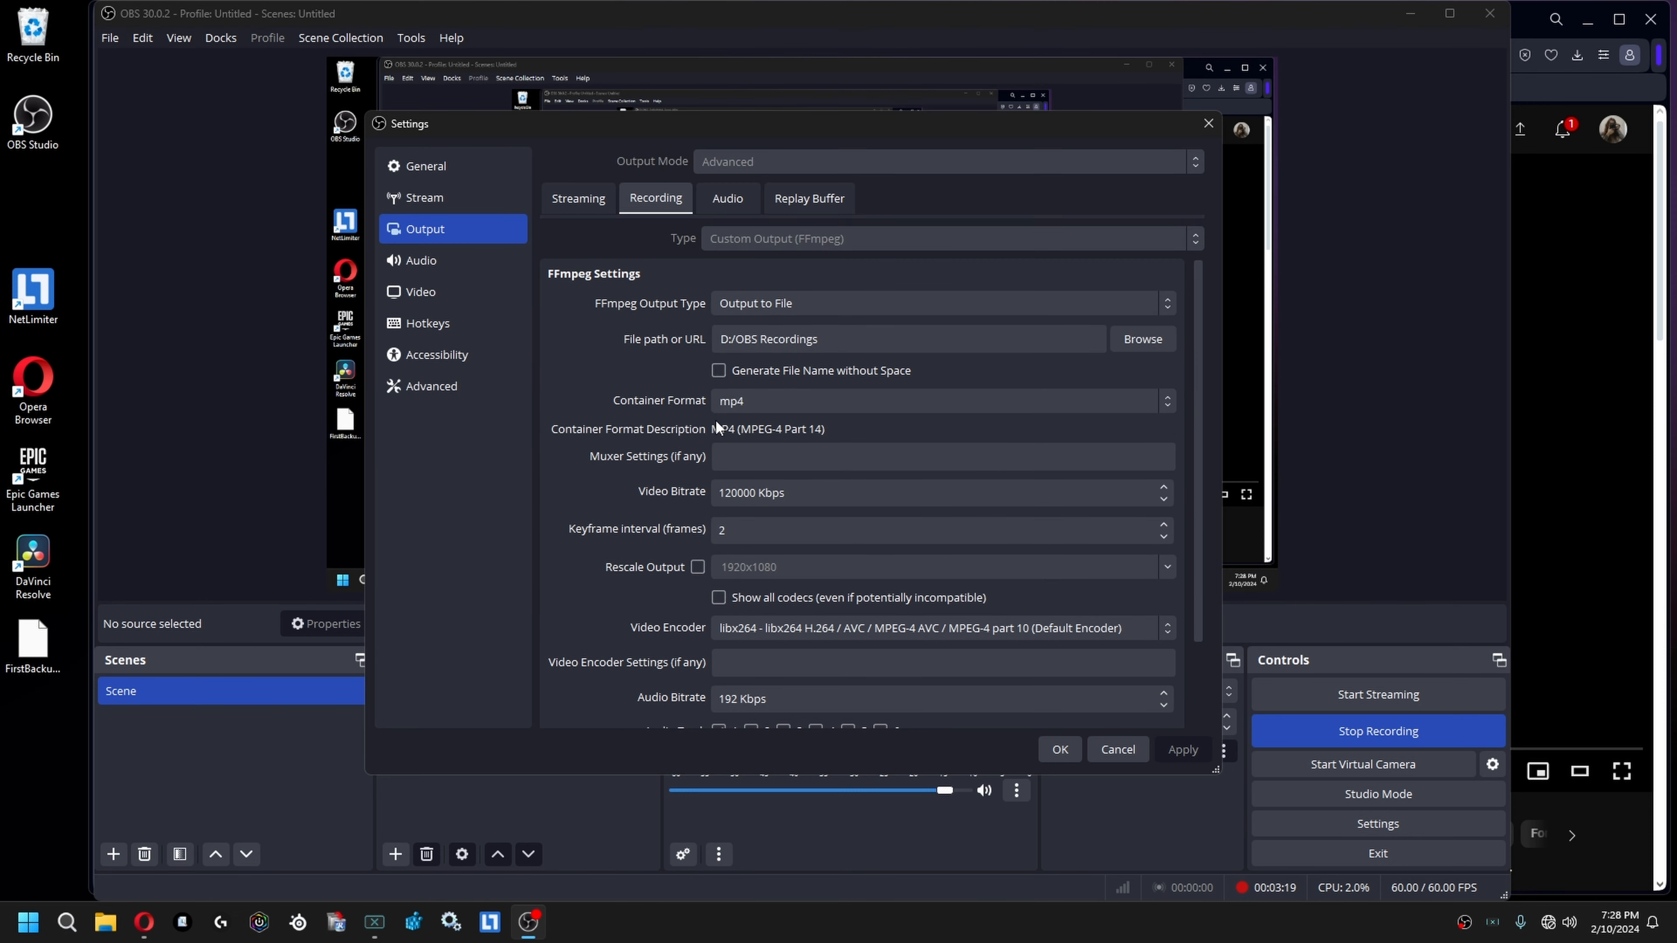
Review the container format options and the video bitrate in the recording output settings, keeping mp4 and 120000 Kbps.
click(797, 401)
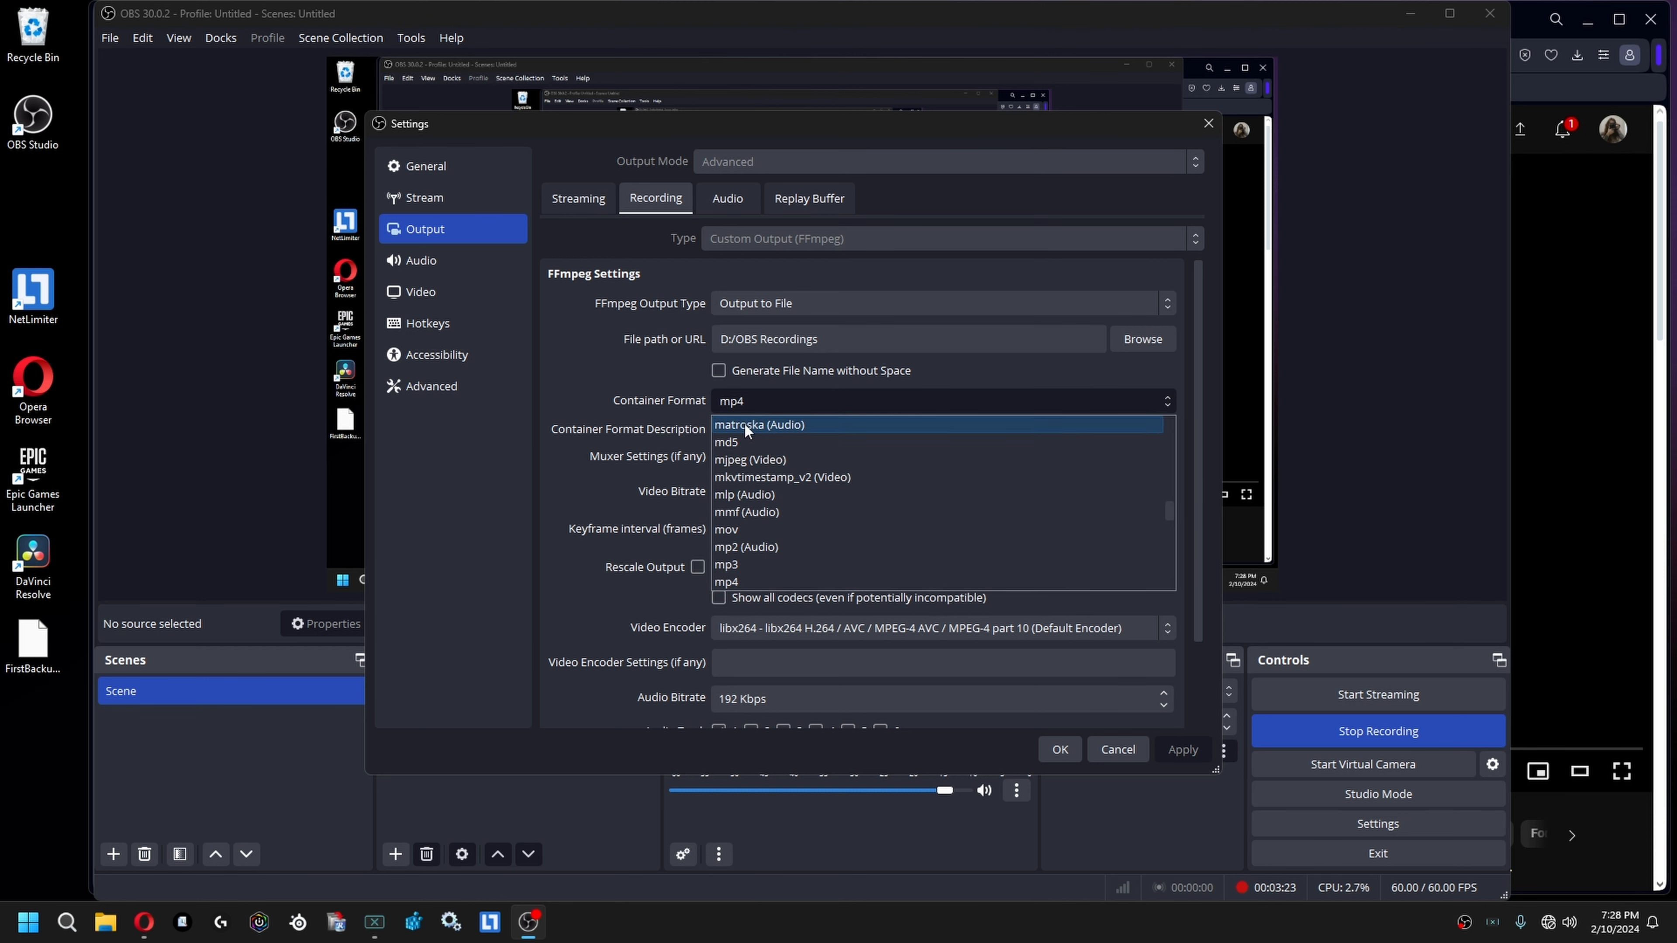
click(763, 401)
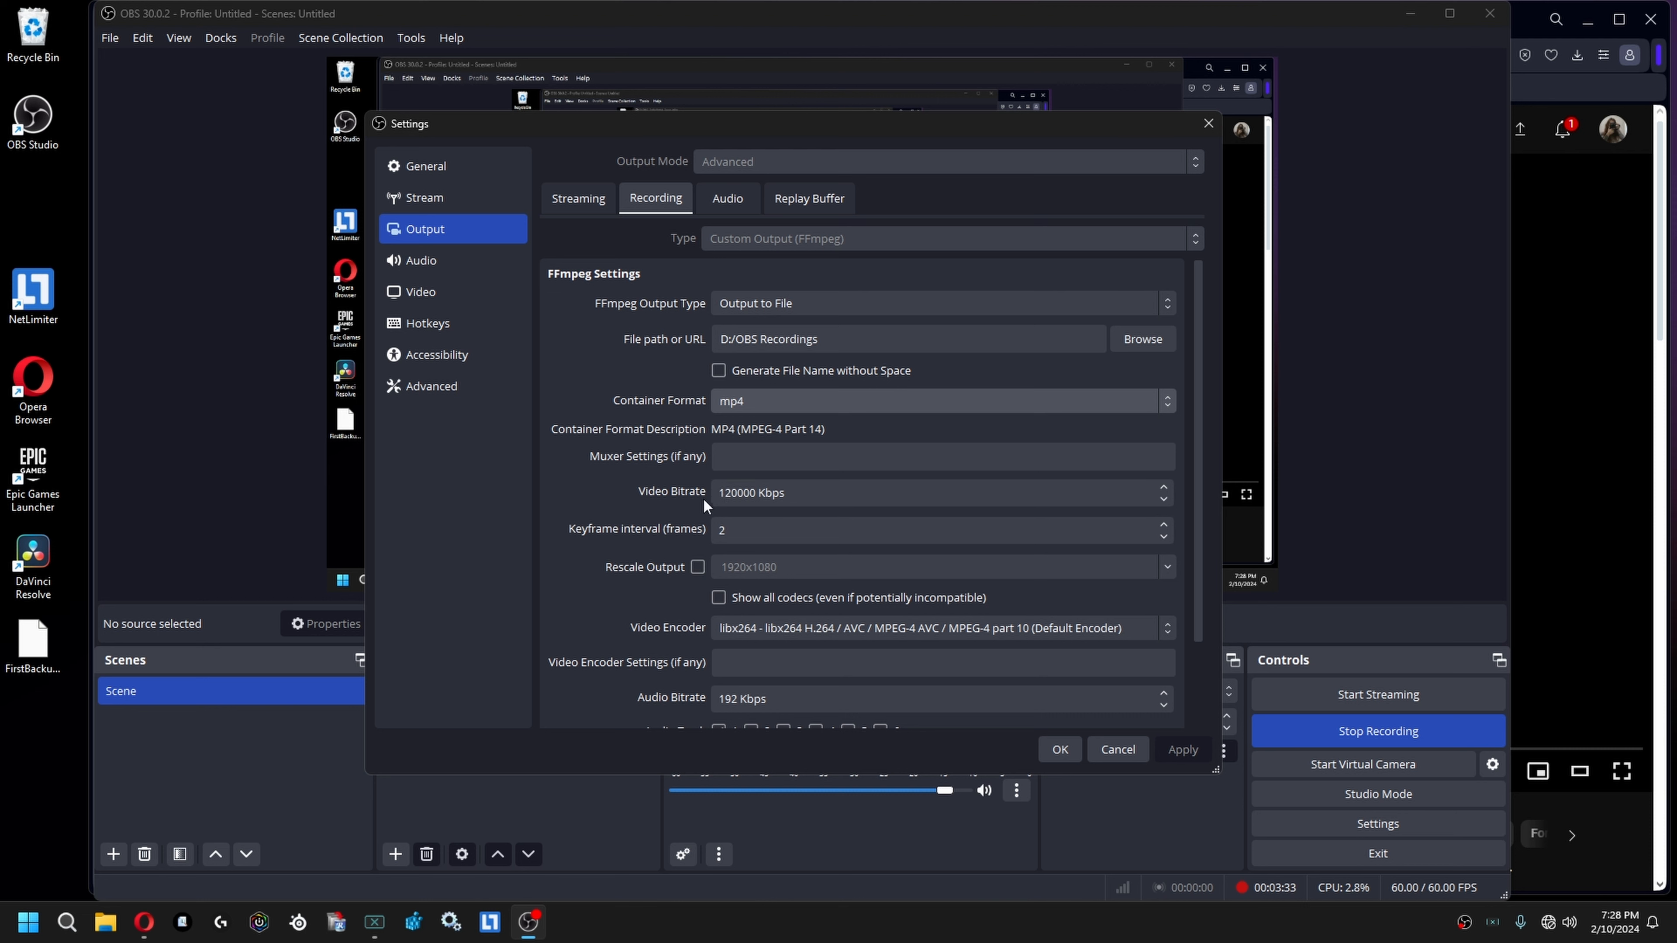
click(718, 497)
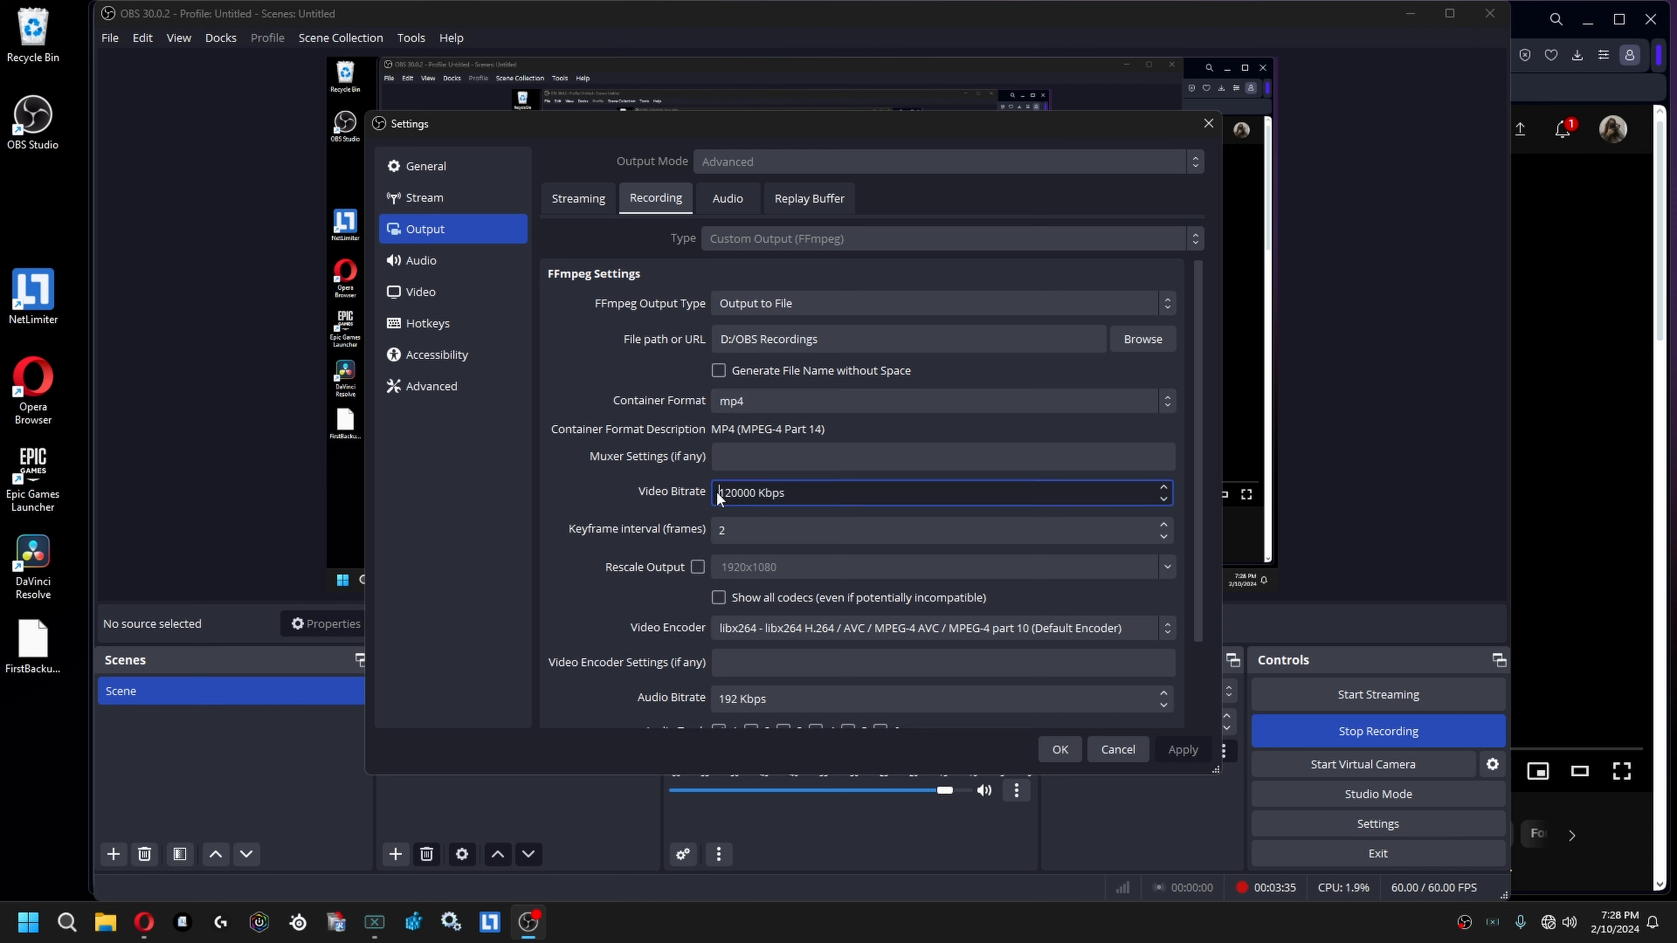
mouse_move(740, 492)
mouse_down()
mouse_move(759, 495)
mouse_move(728, 499)
mouse_move(757, 497)
mouse_up()
click(736, 501)
scroll(693, 595, down, 2)
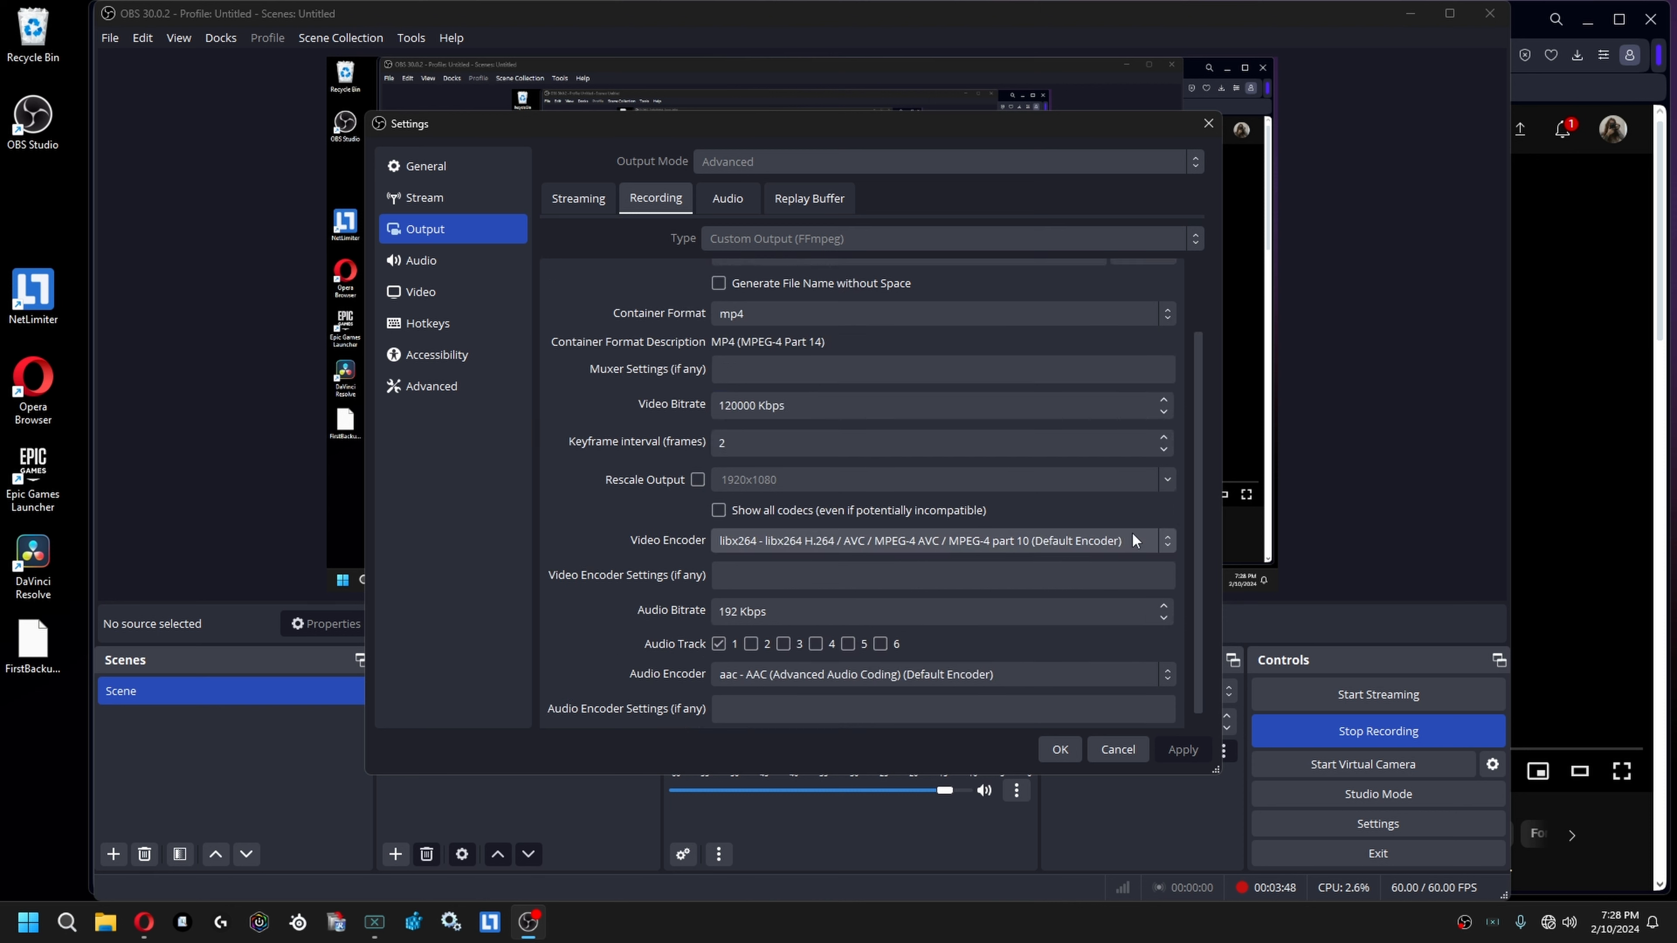
Set the recording audio bitrate to 192 Kbps and apply the output settings.
click(1164, 618)
click(1163, 606)
click(1164, 606)
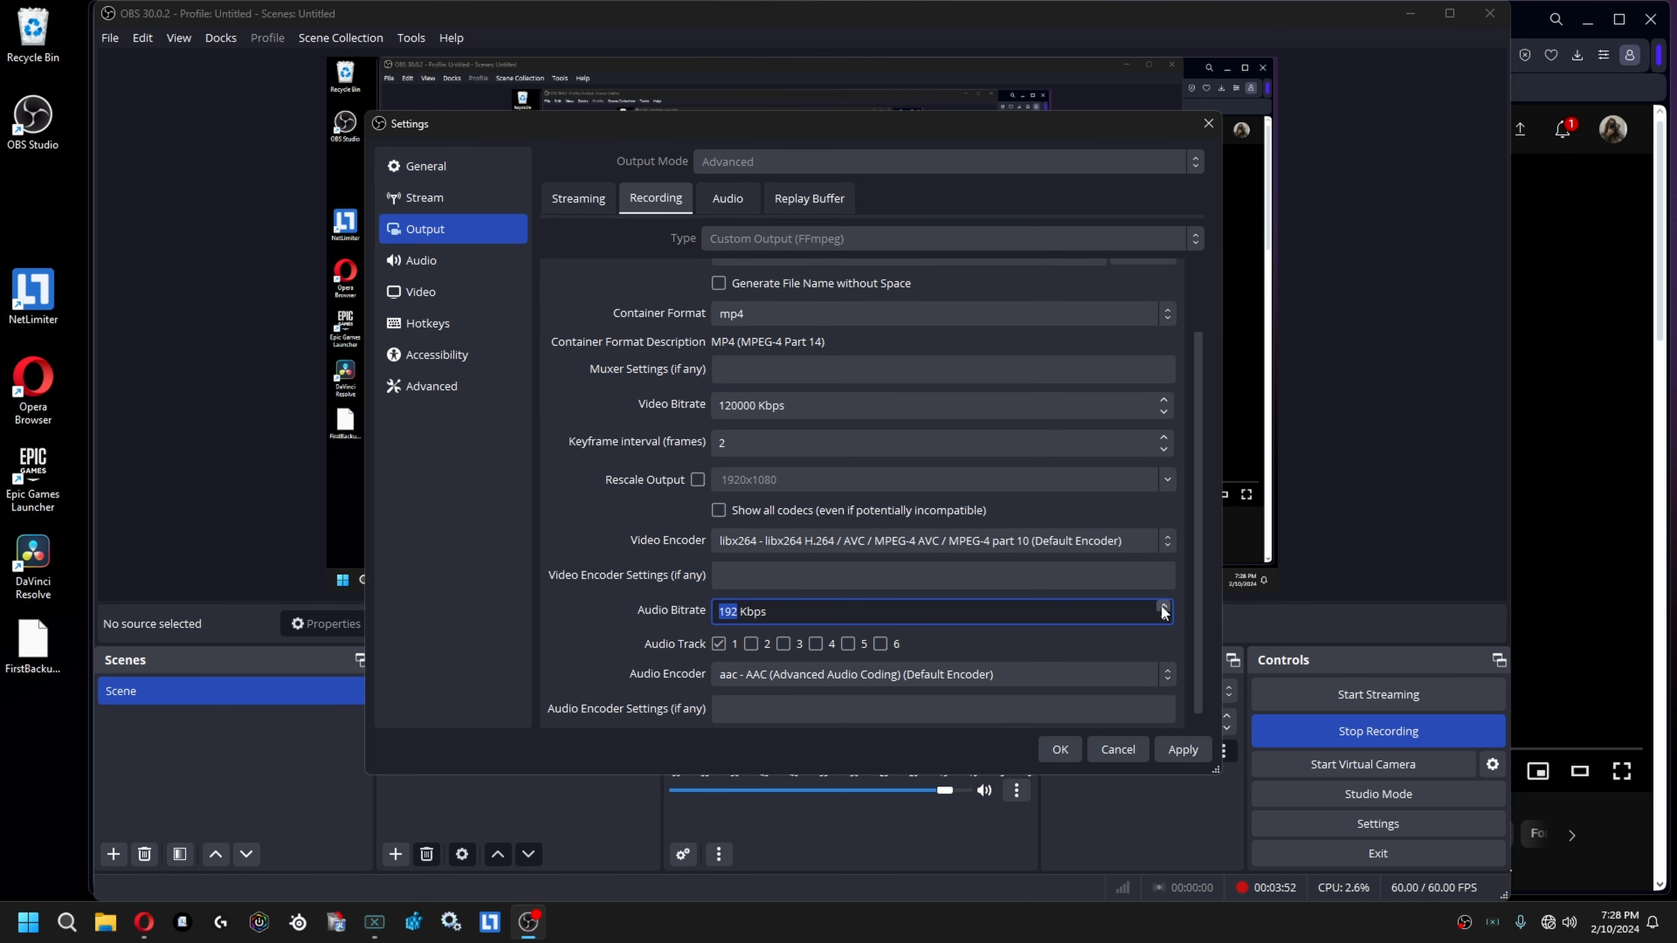
scroll(1185, 595, down, 1)
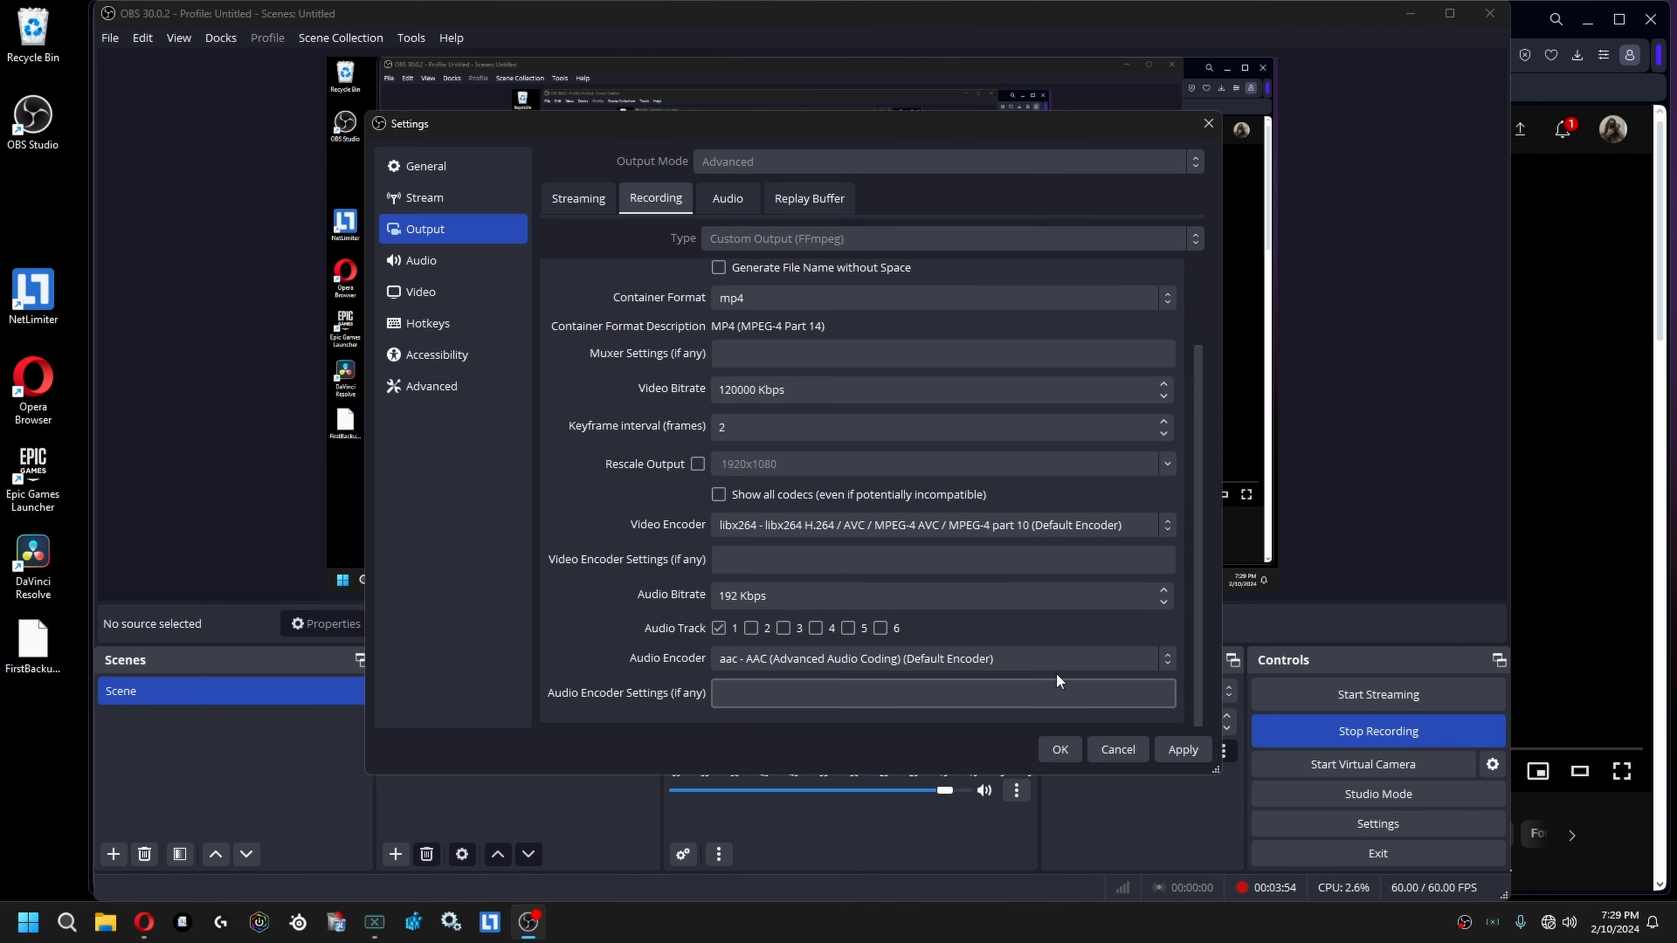
click(1186, 750)
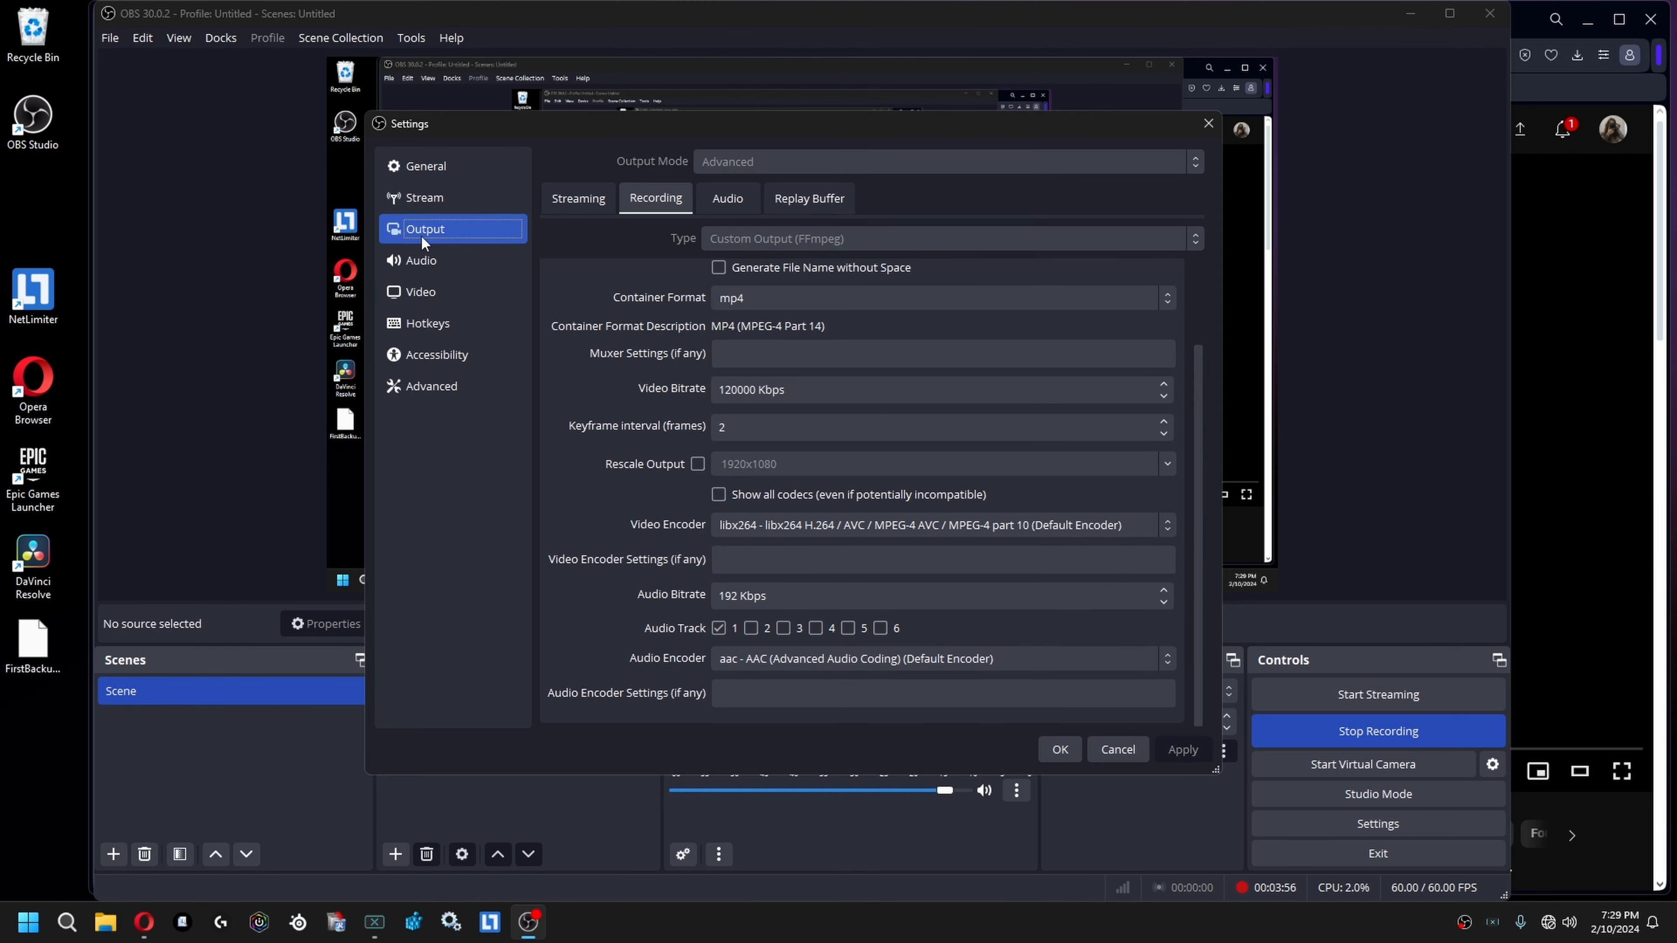
Set Desktop Audio and Mic/Auxiliary Audio to Default in the global audio device settings.
click(428, 258)
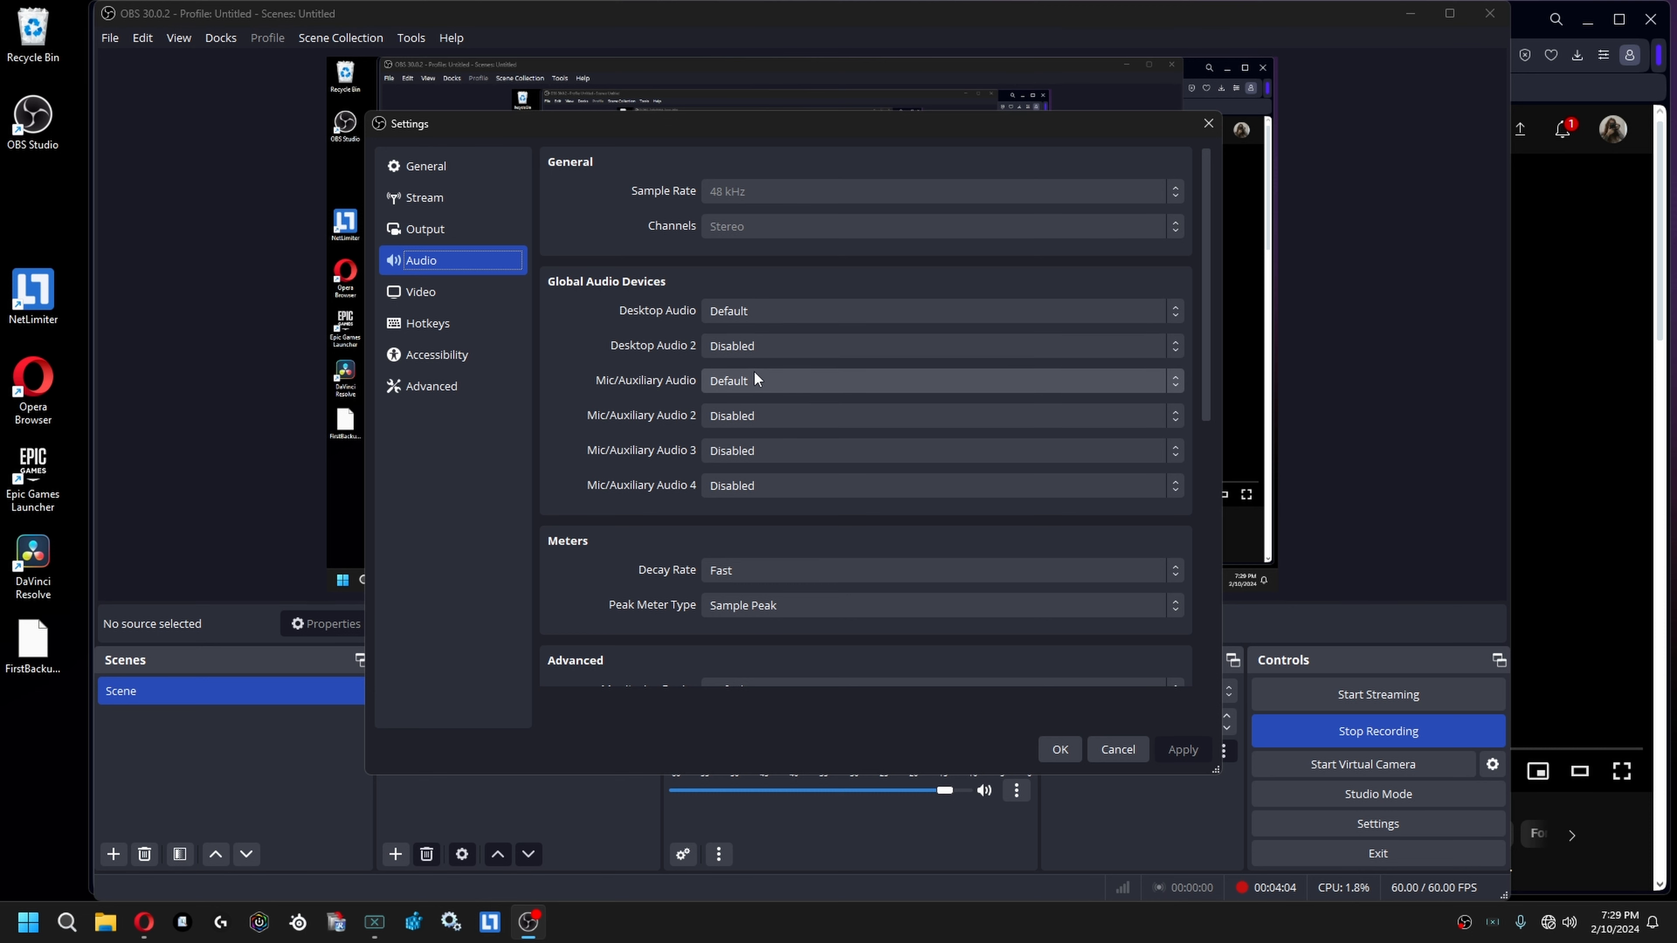
click(857, 380)
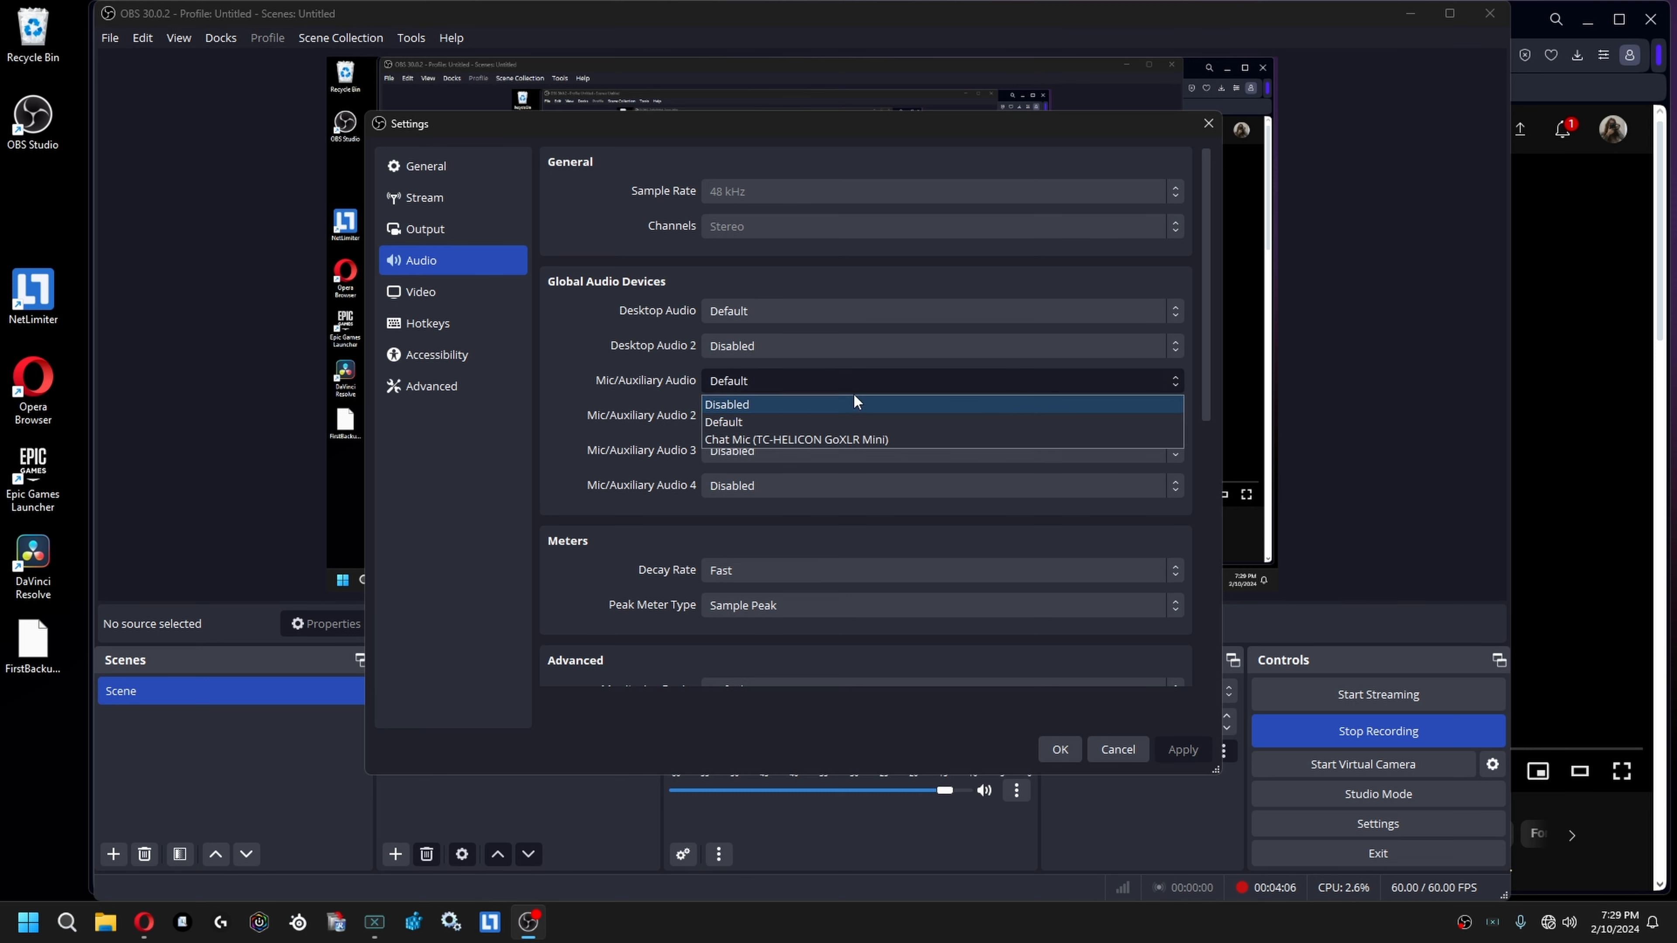
click(833, 438)
click(824, 311)
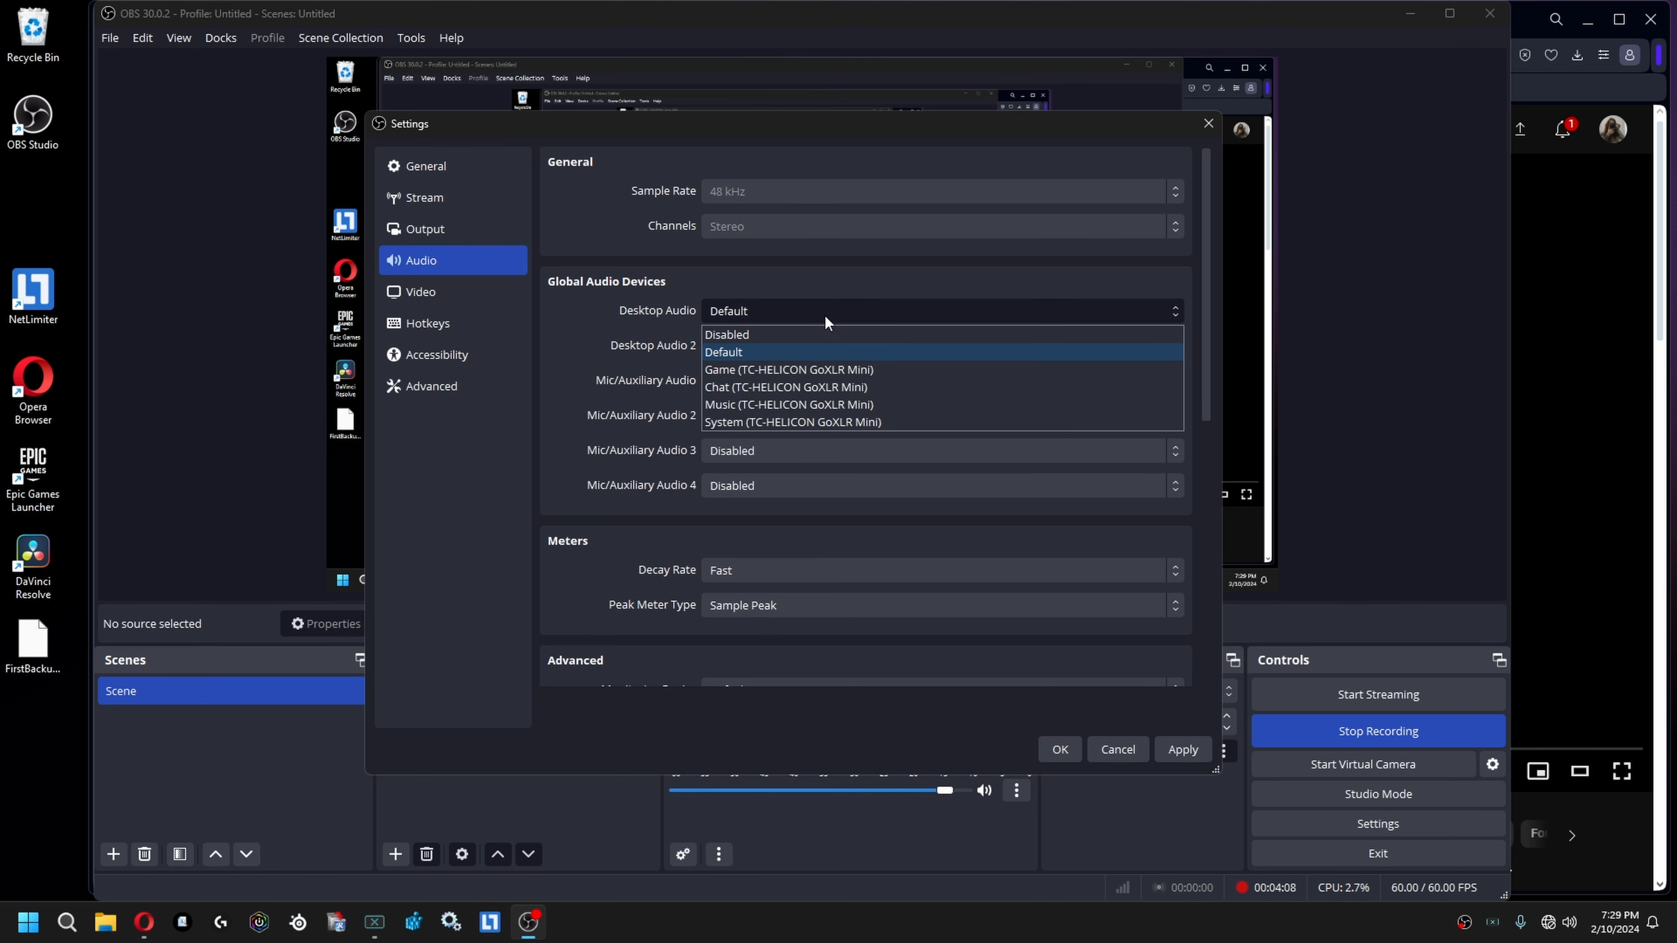
click(792, 345)
click(793, 381)
click(795, 422)
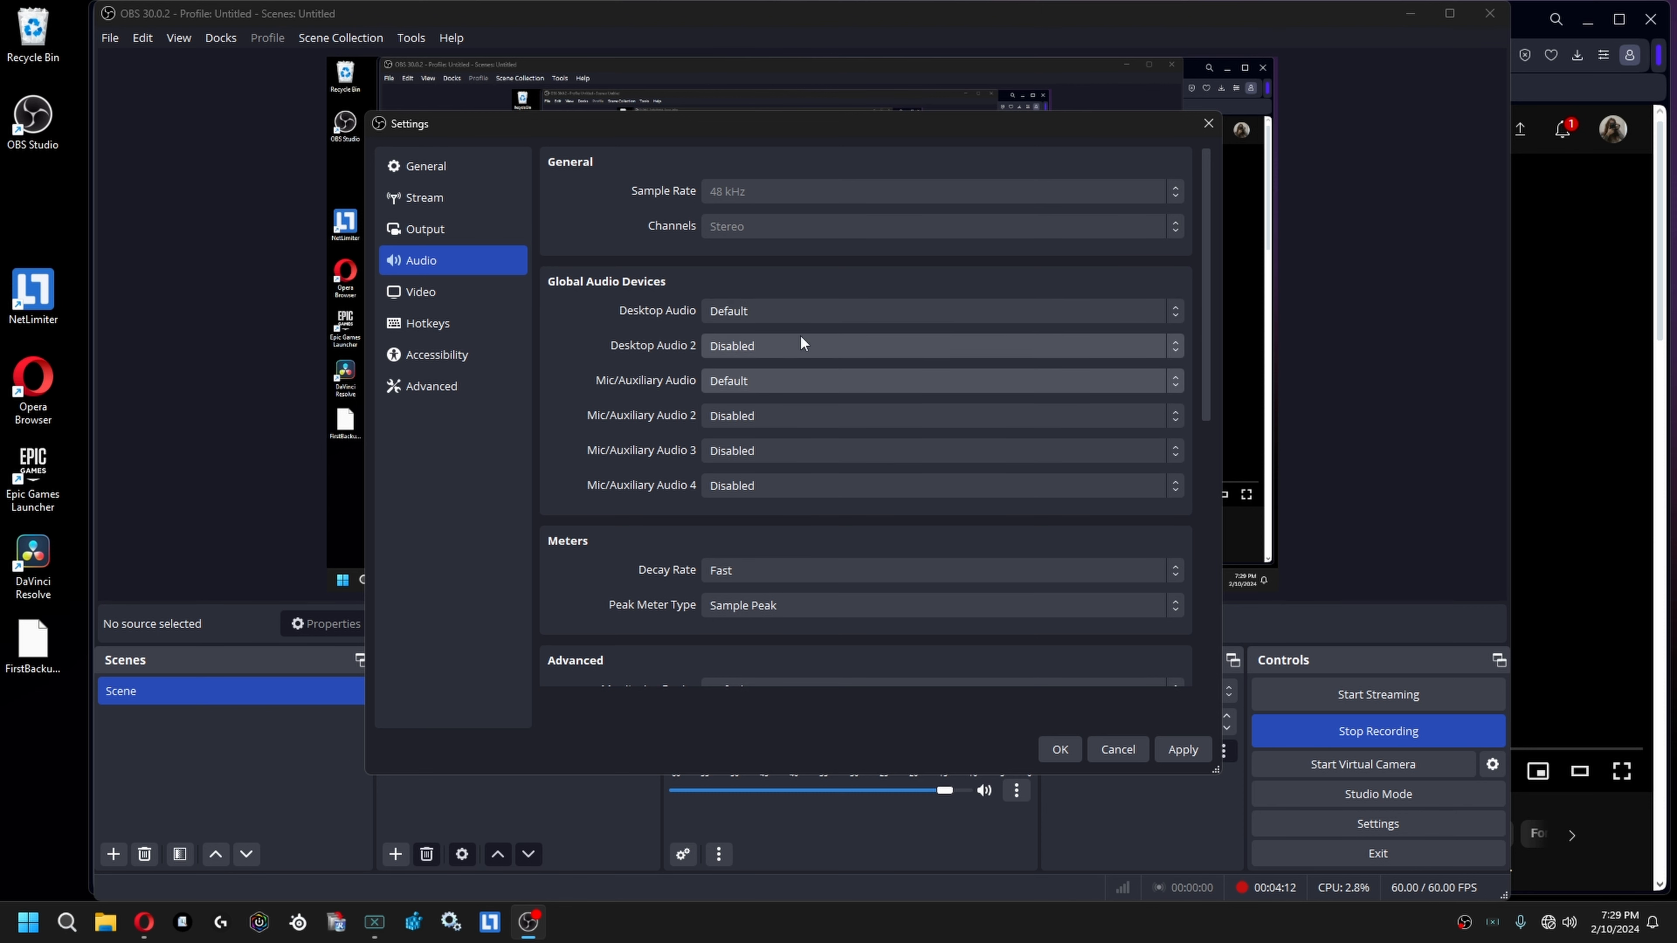
Set Desktop Audio to System (TC-HELICON GoXLR Mini) and Mic/Auxiliary Audio to Chat Mic (TC-HELICON GoXLR Mini).
click(787, 310)
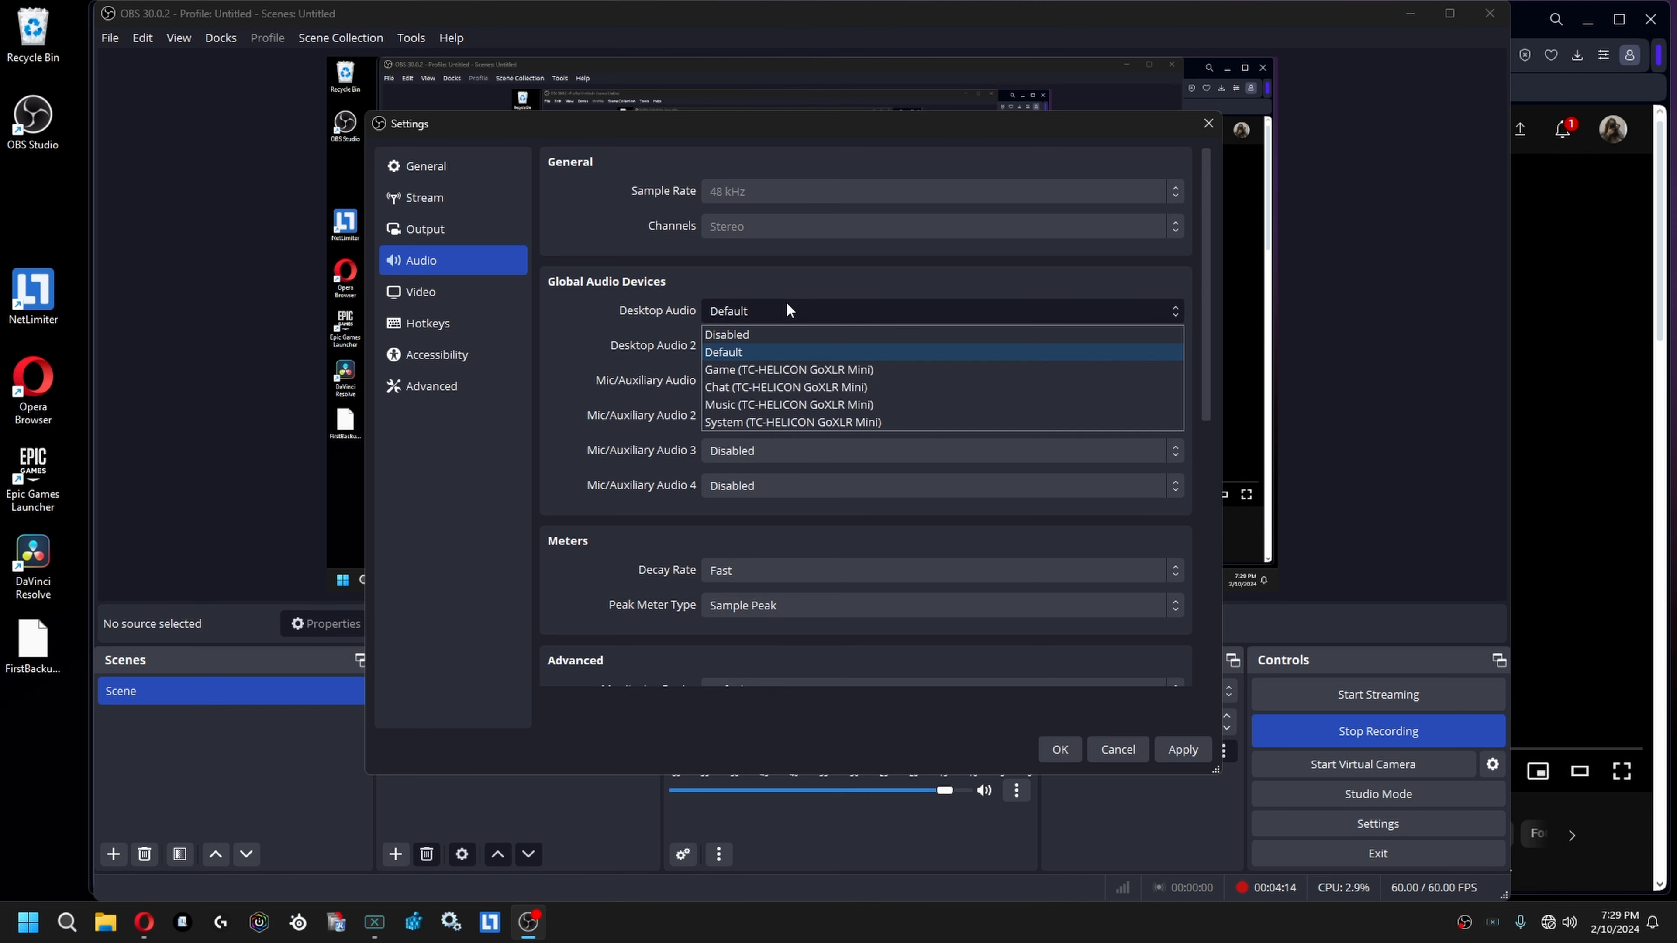
click(806, 423)
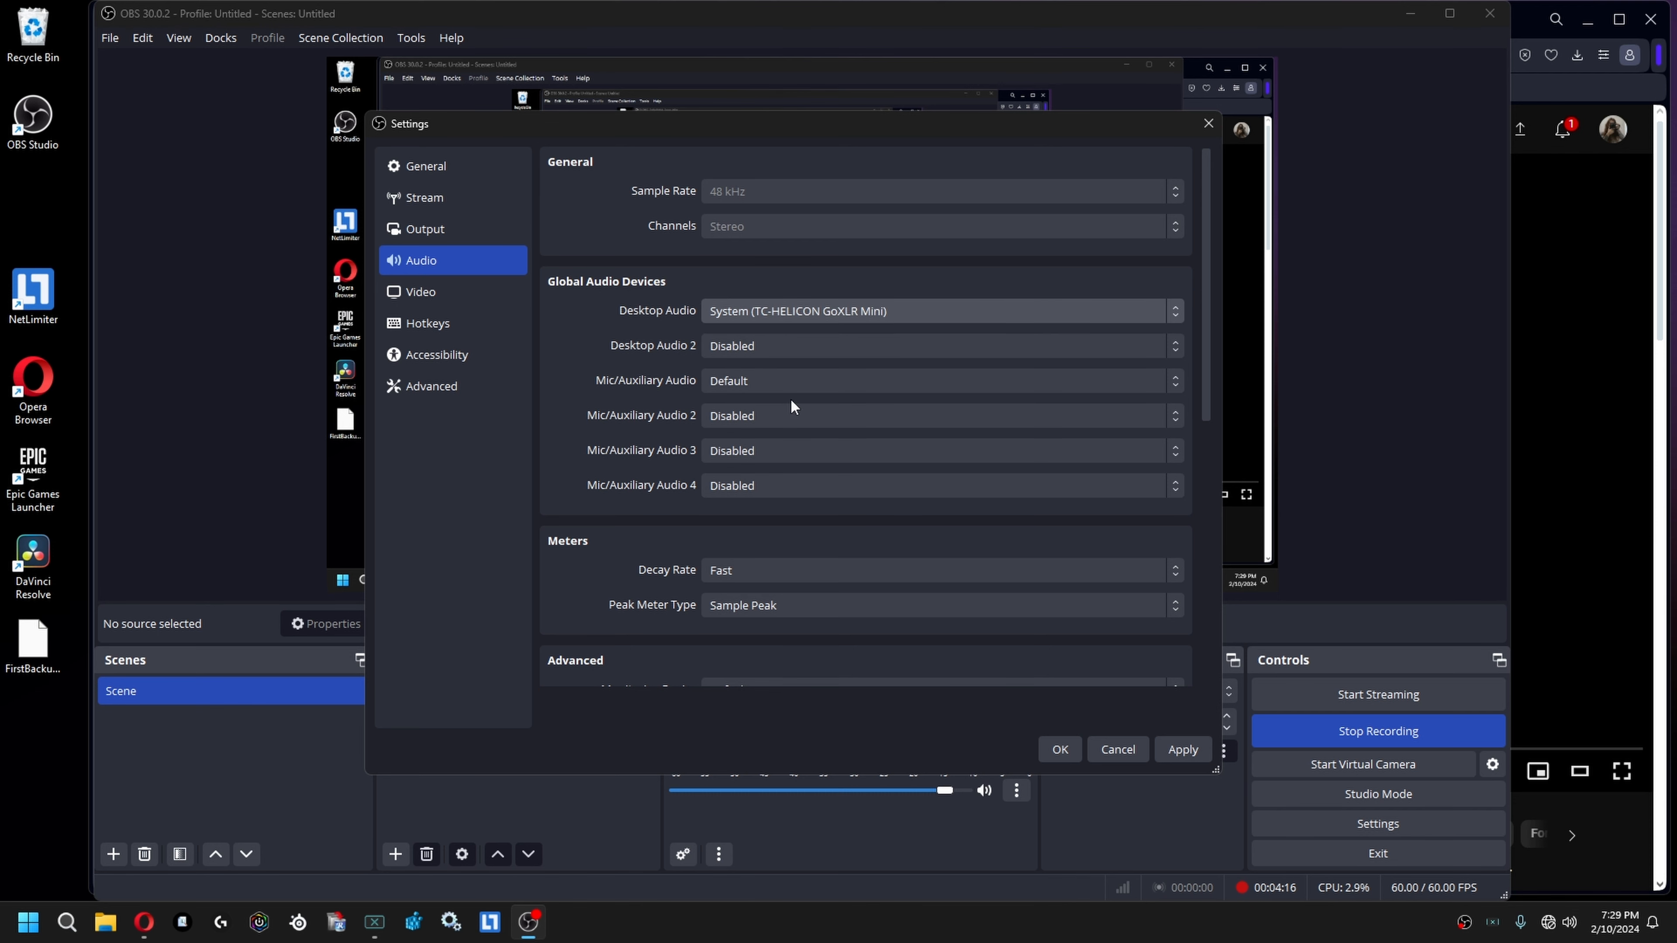
click(790, 381)
click(787, 420)
click(787, 383)
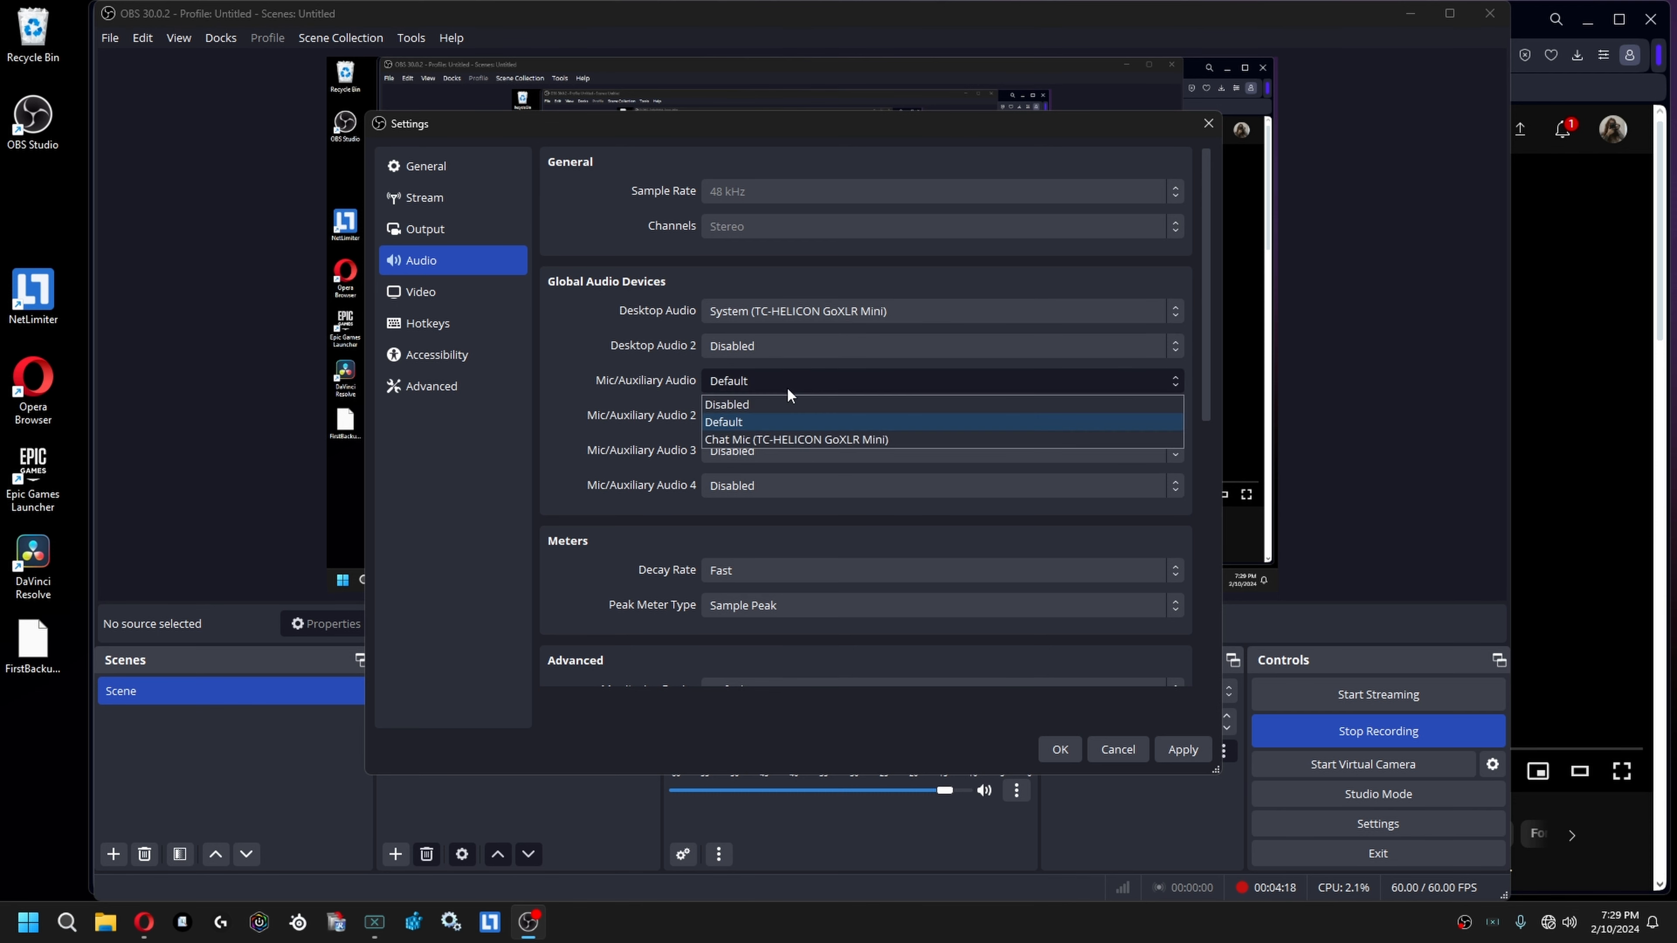
click(792, 437)
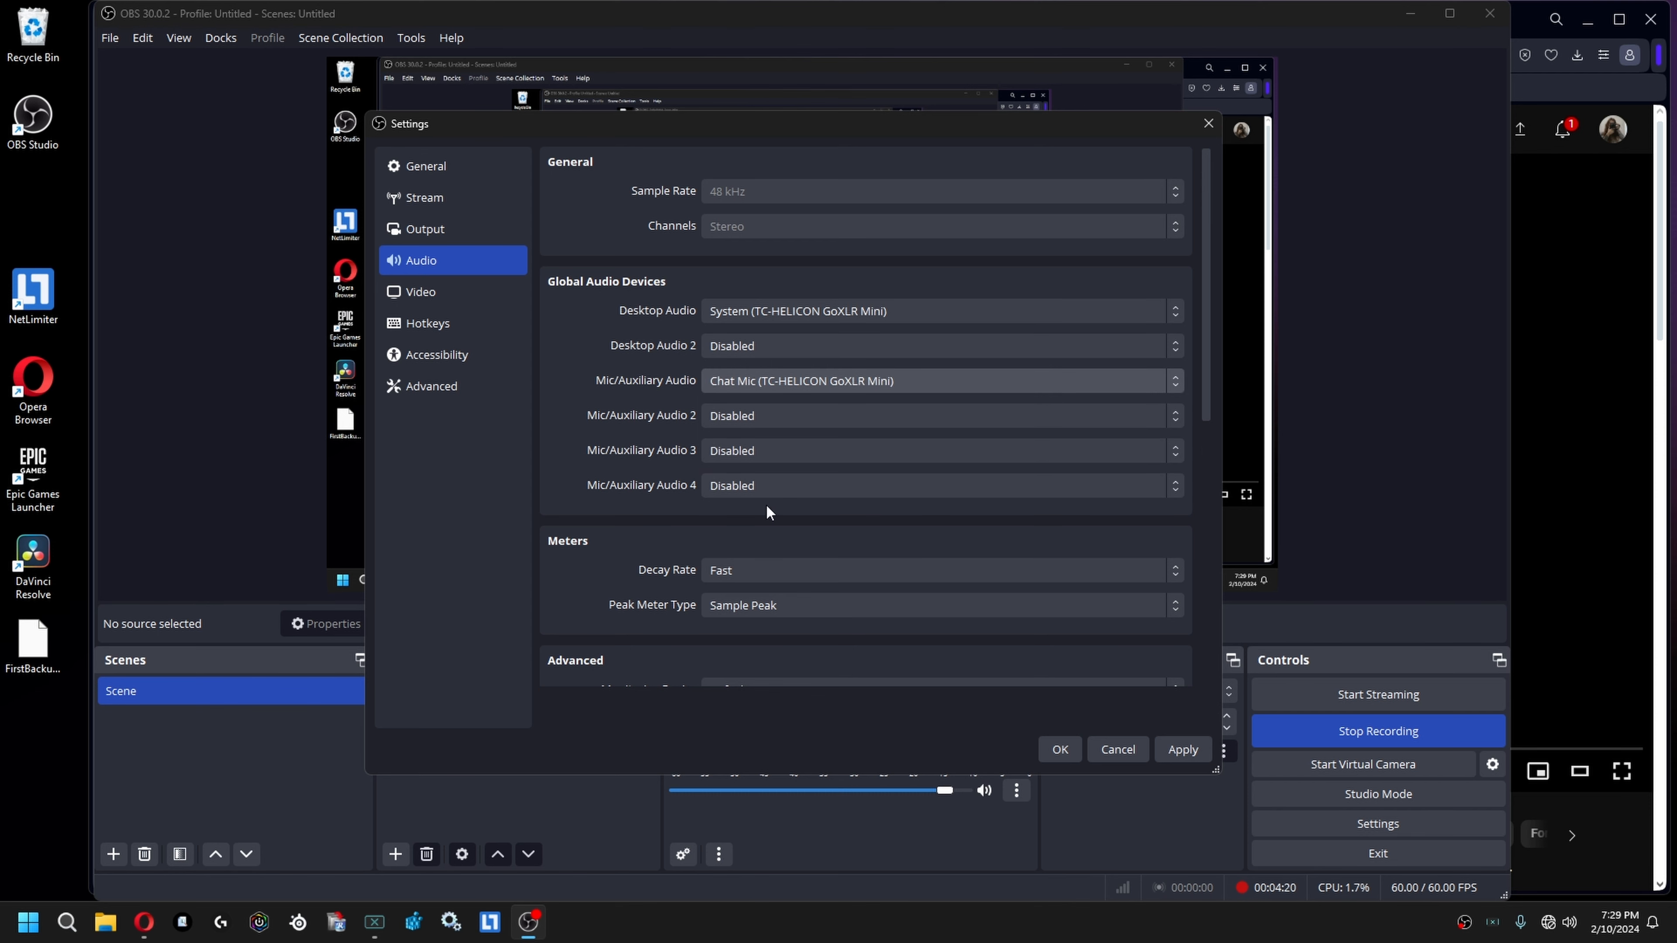
Open the video settings to check the base resolution, output resolution, downscale filter and frame rate.
click(456, 292)
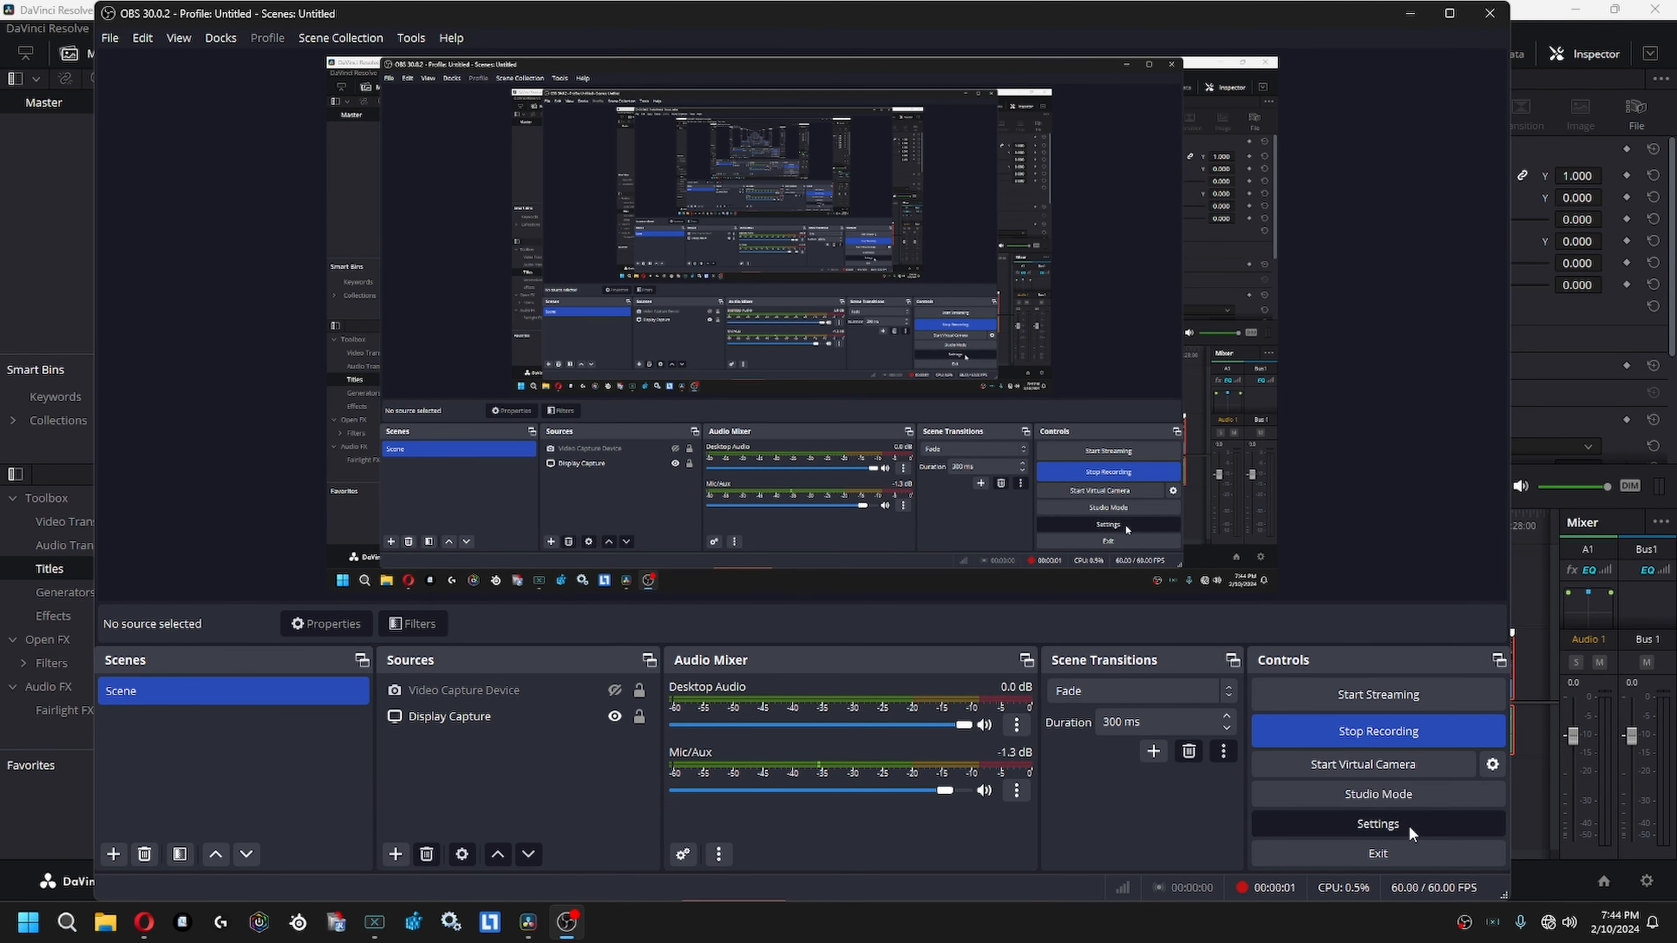
click(1378, 823)
click(452, 291)
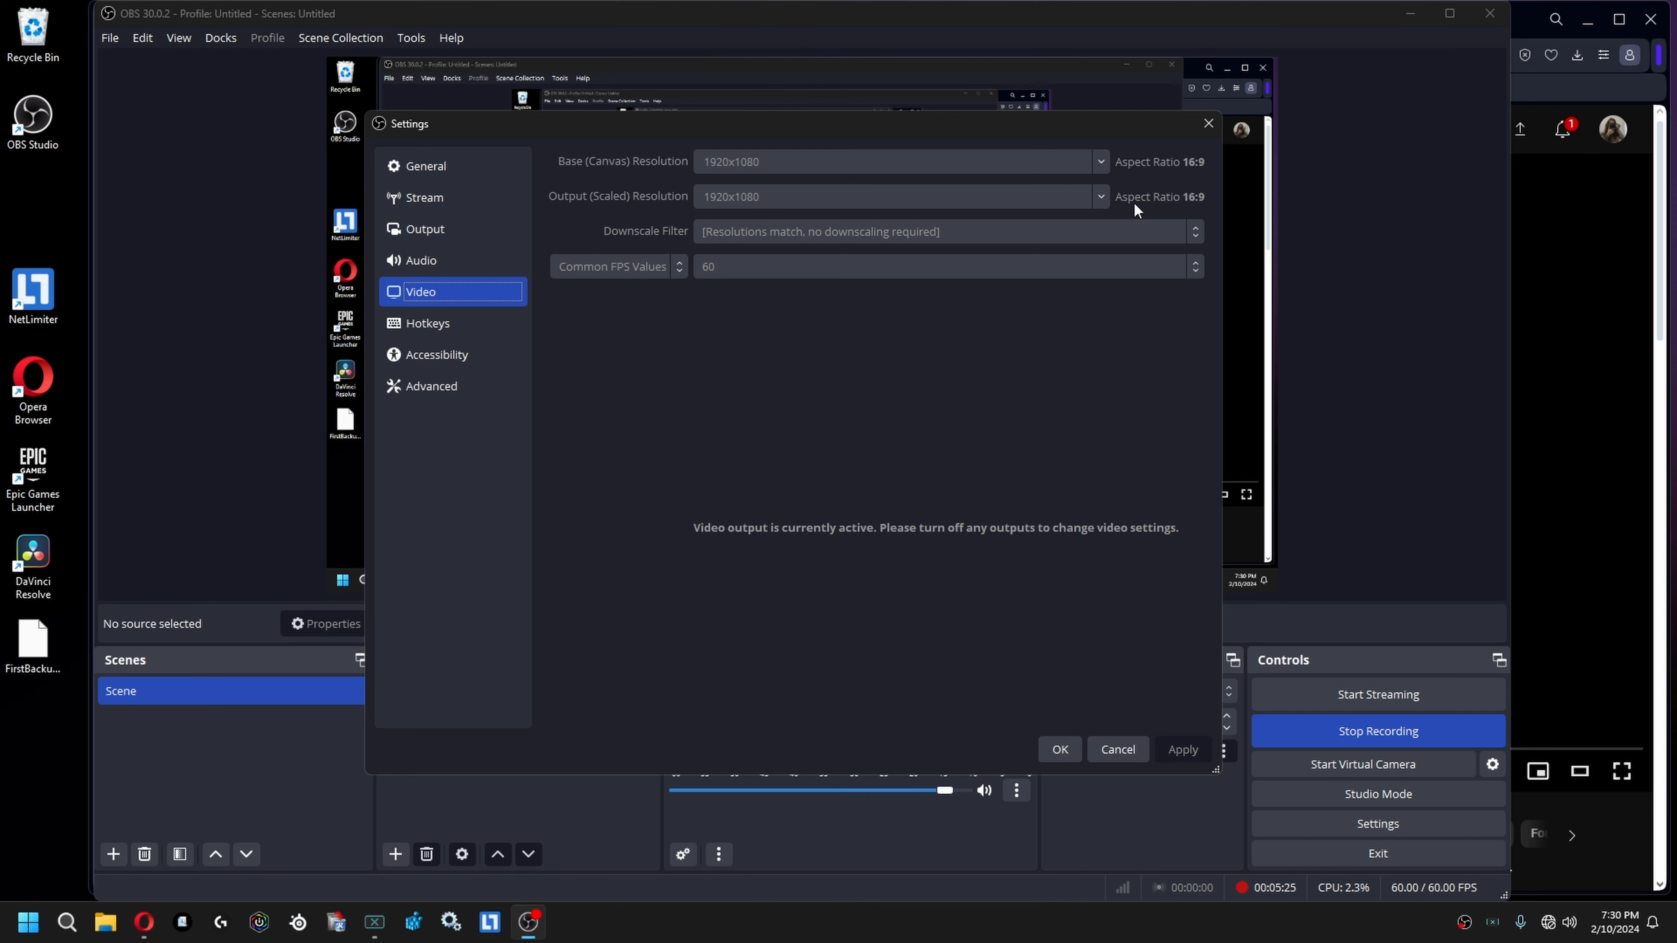
Look through the hotkey, accessibility and advanced settings, and revisit the general, stream, output and audio settings.
click(462, 320)
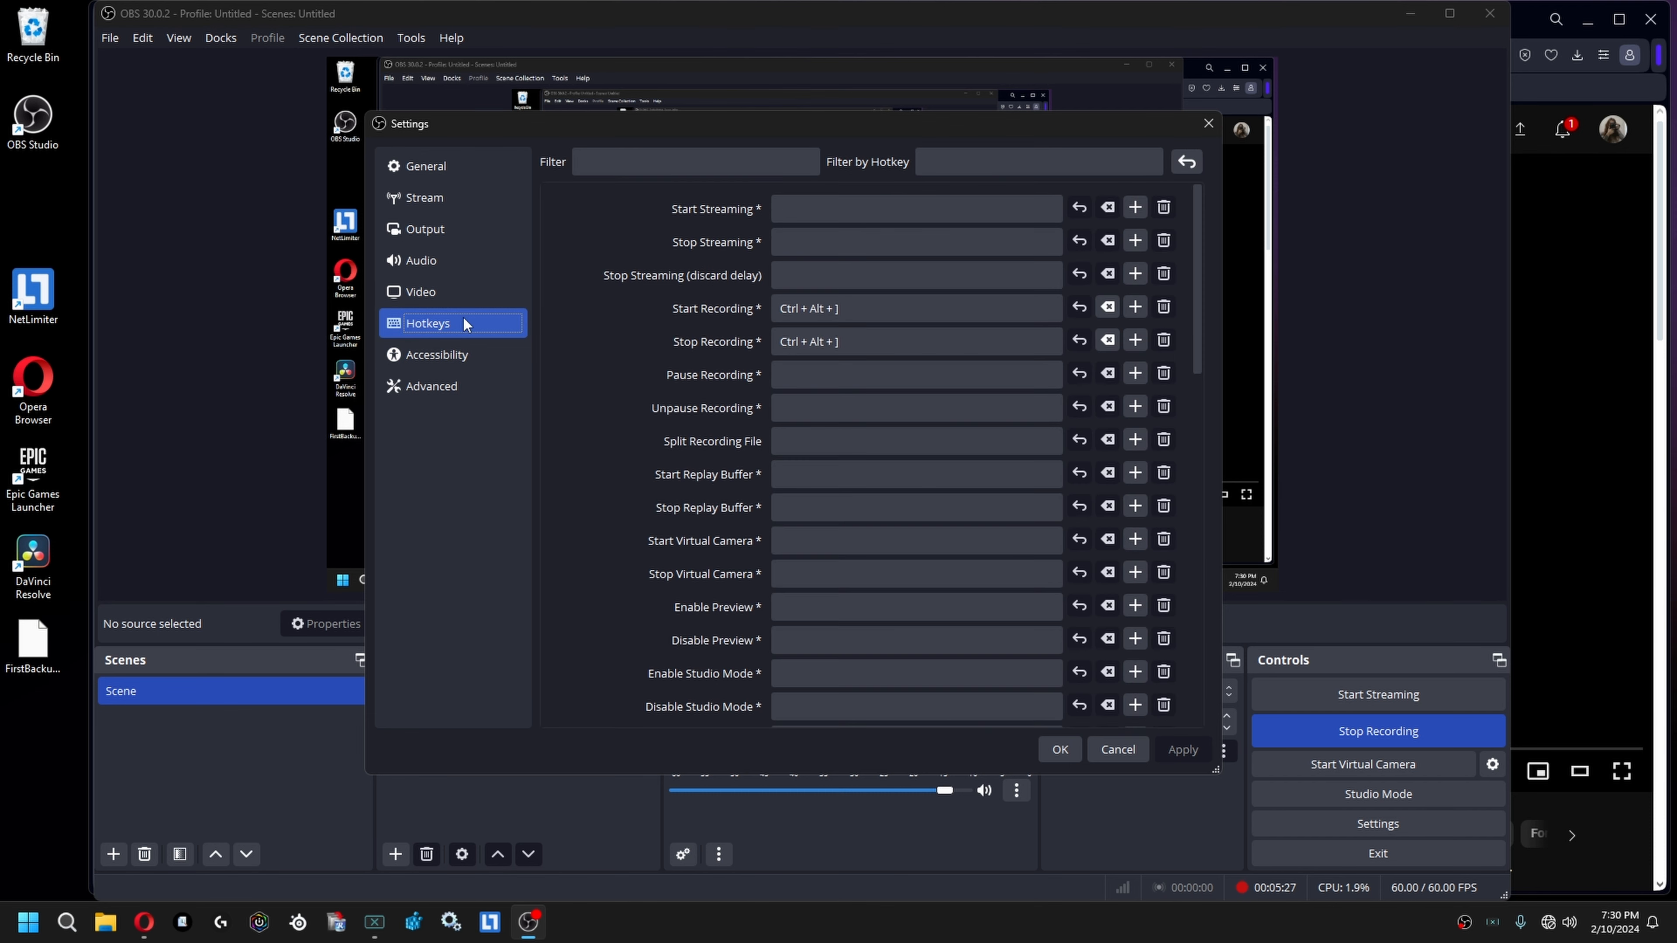
click(466, 356)
click(473, 375)
click(470, 330)
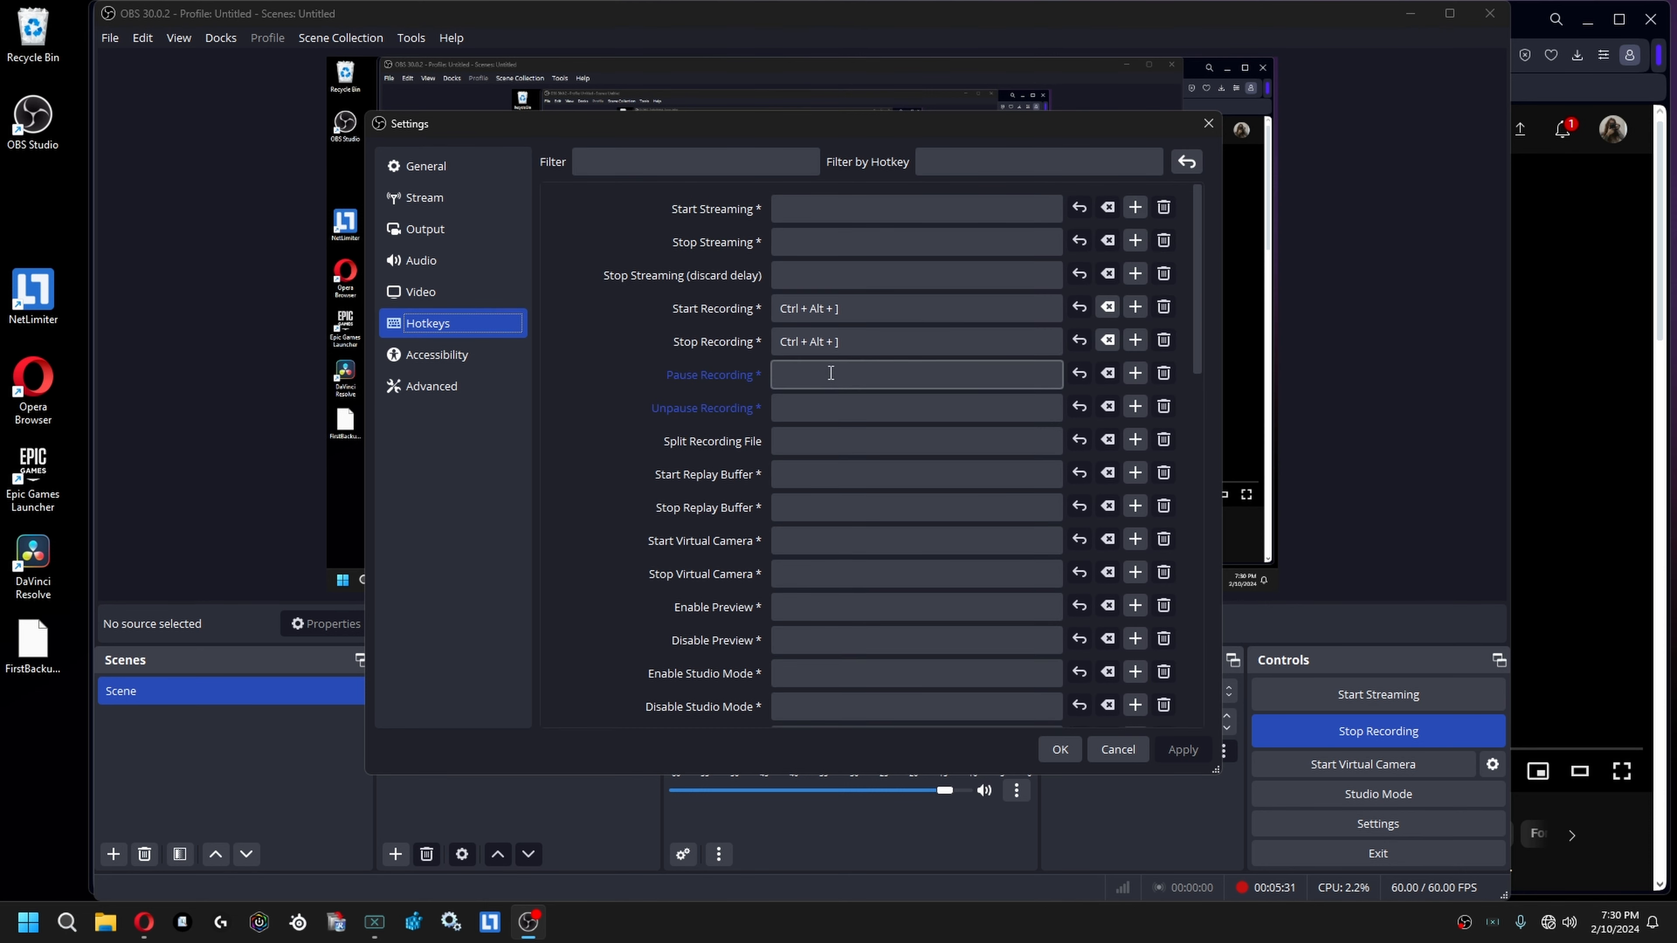
click(457, 388)
scroll(765, 566, down, 10)
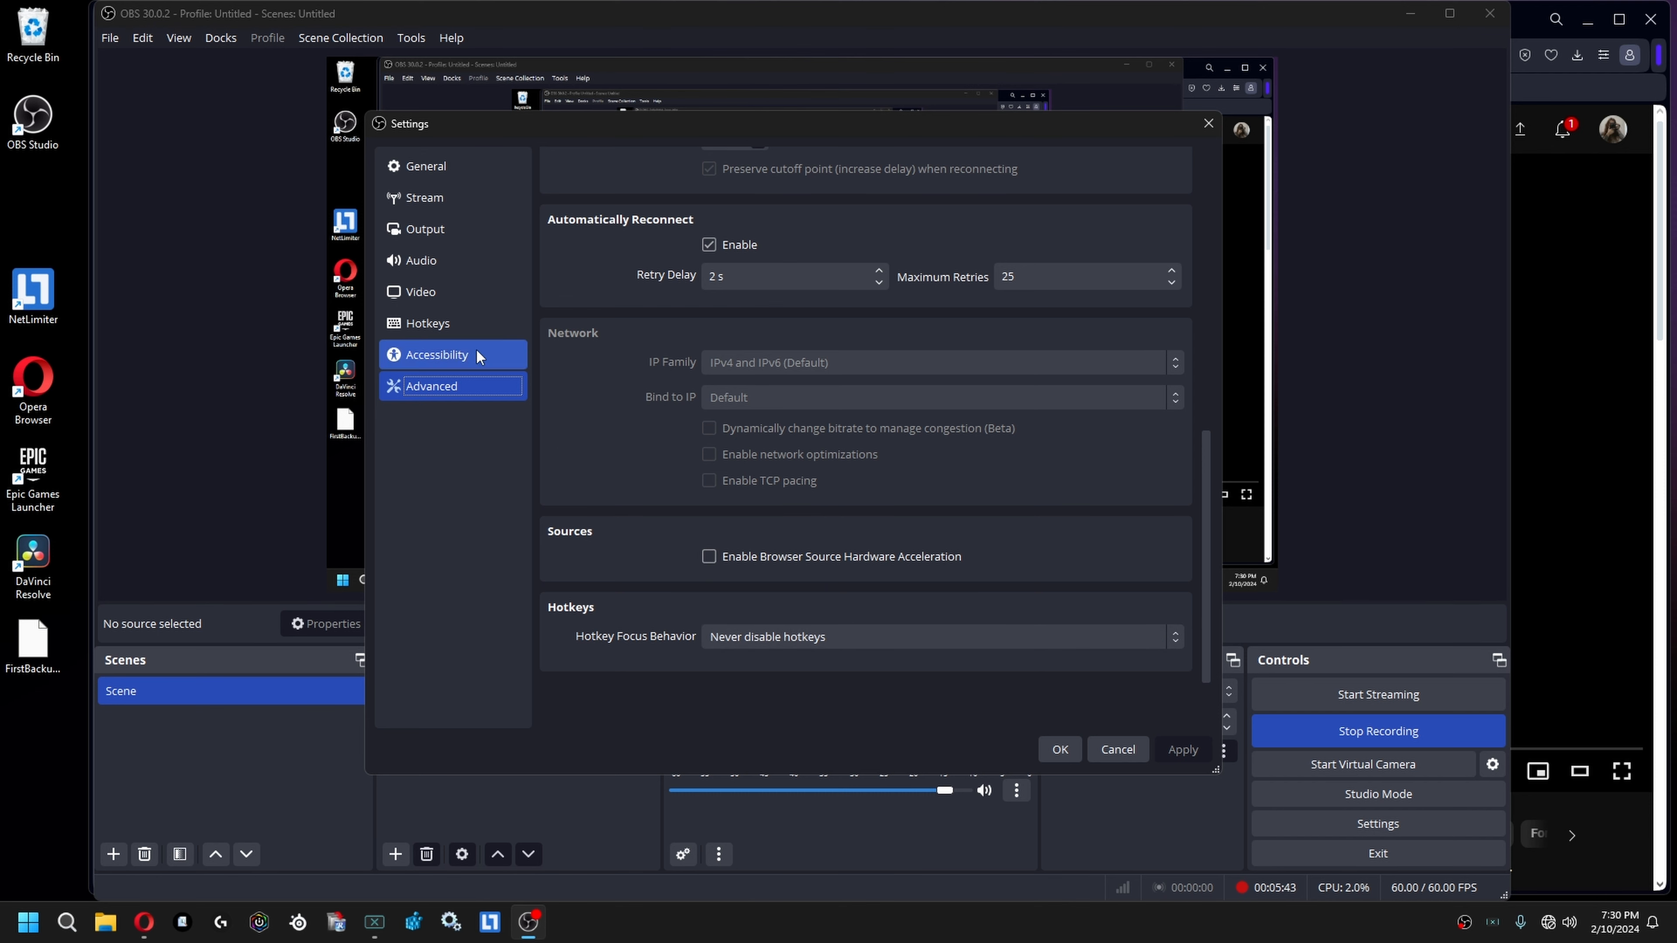
click(445, 169)
click(453, 201)
click(455, 231)
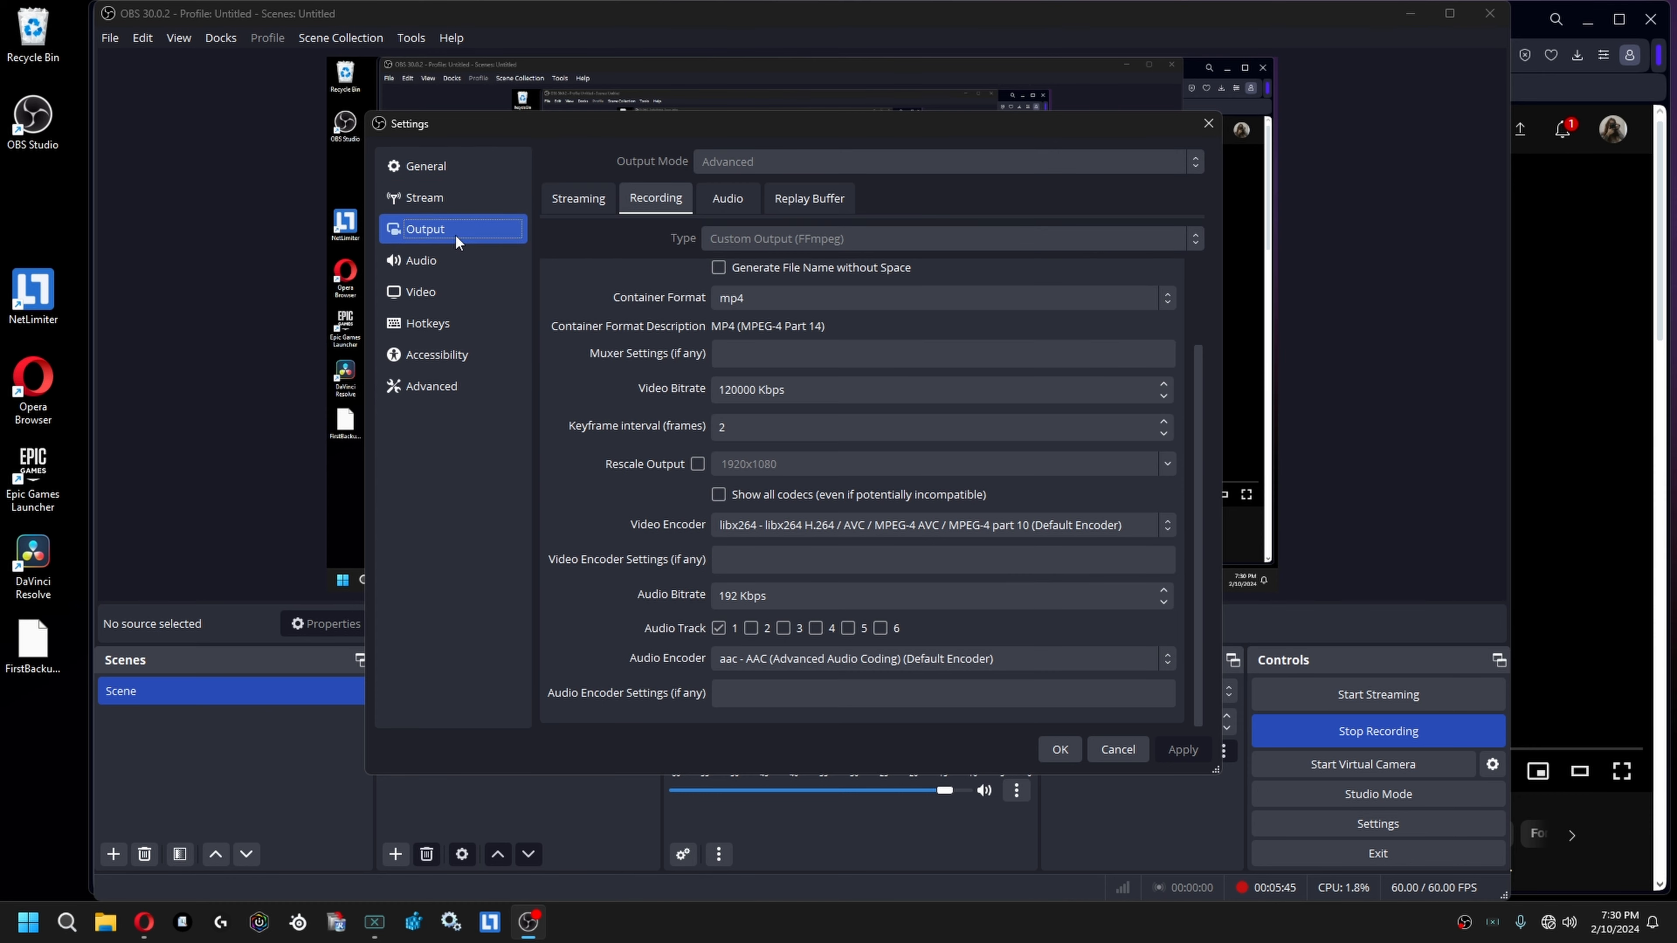
click(462, 261)
click(445, 162)
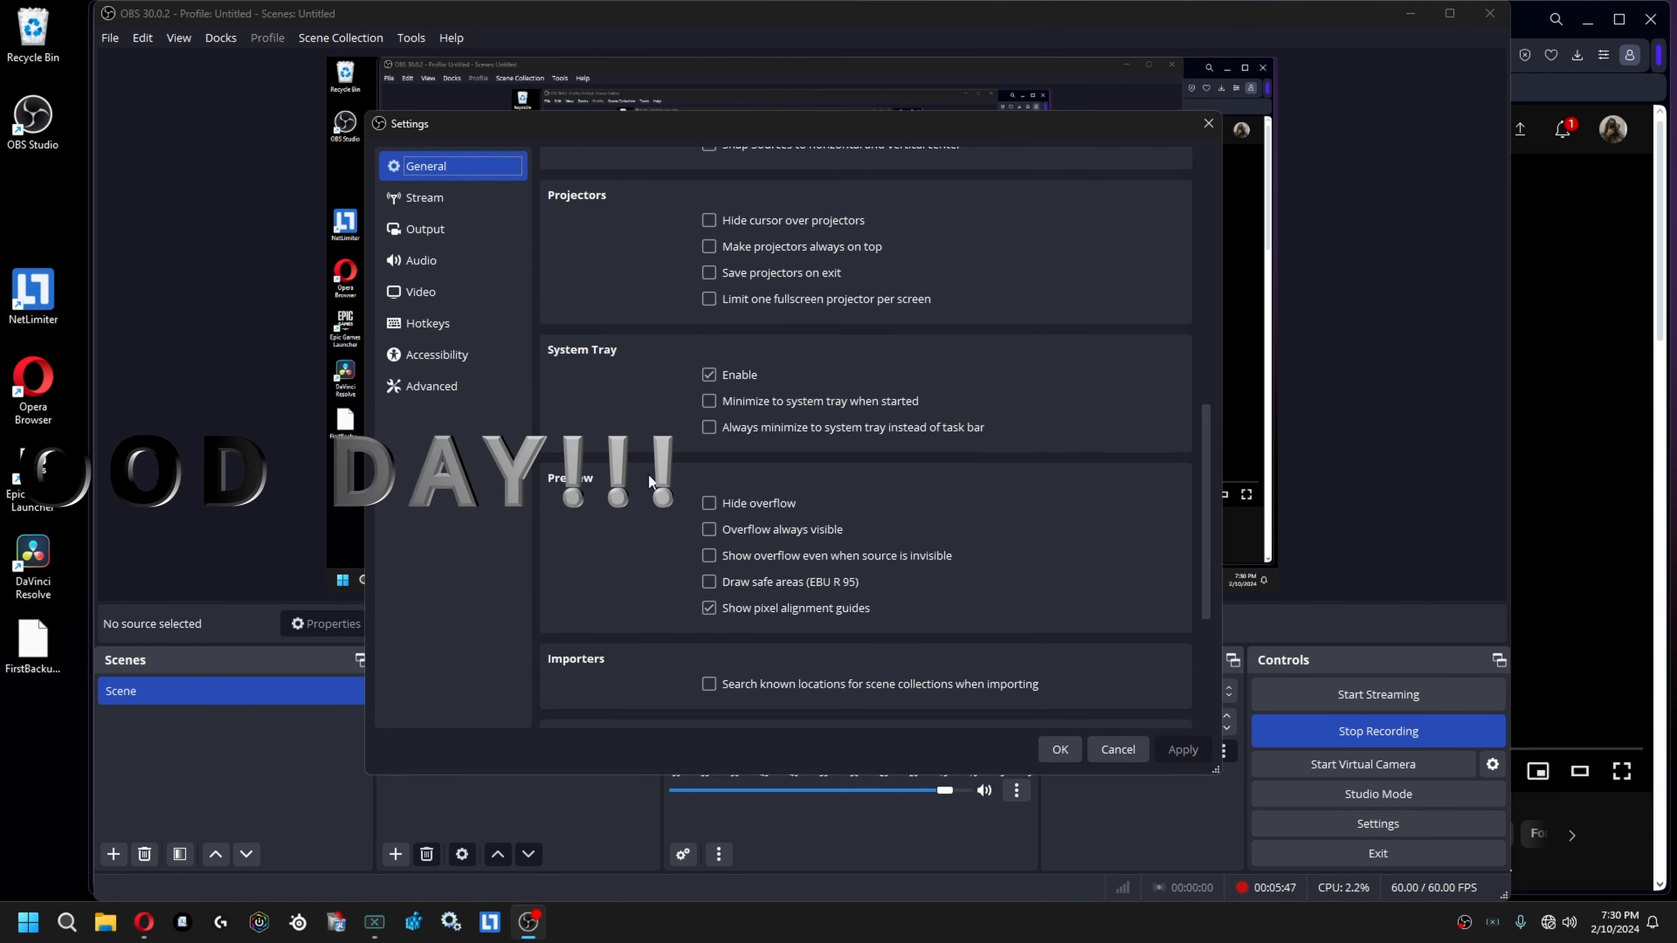